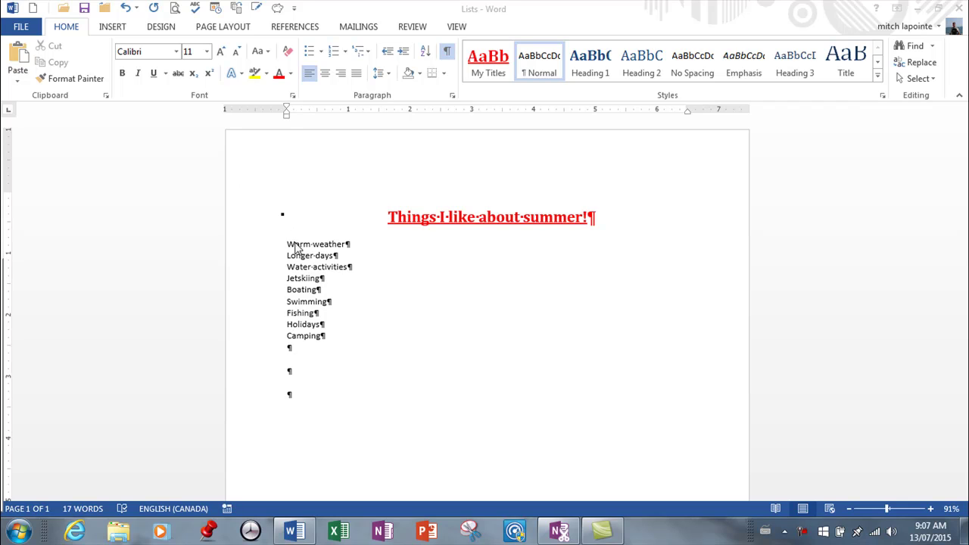
Step: Turn the last empty line into a bulleted item that uses the clock symbol from the bullet library
left_click_drag(300, 244, 331, 268)
left_click(309, 378)
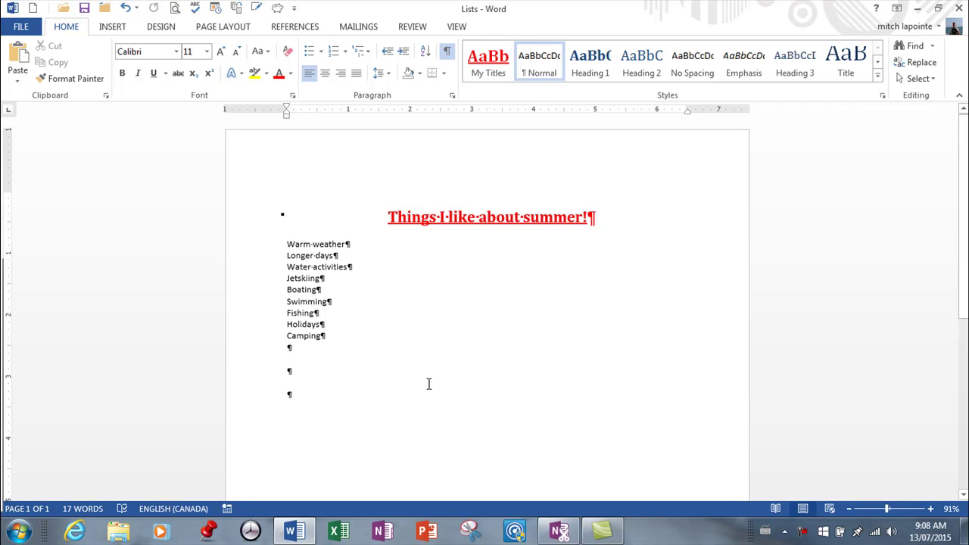
left_click(308, 54)
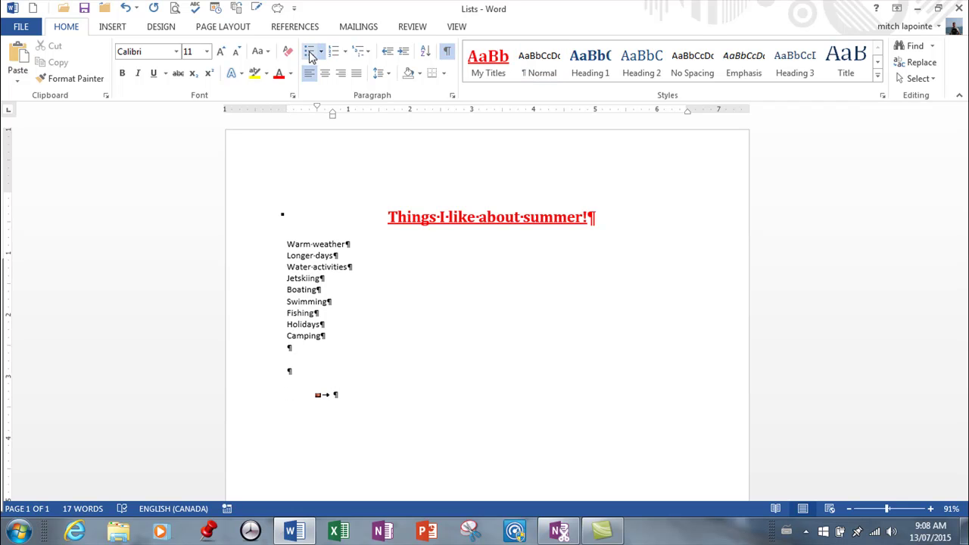
left_click(321, 53)
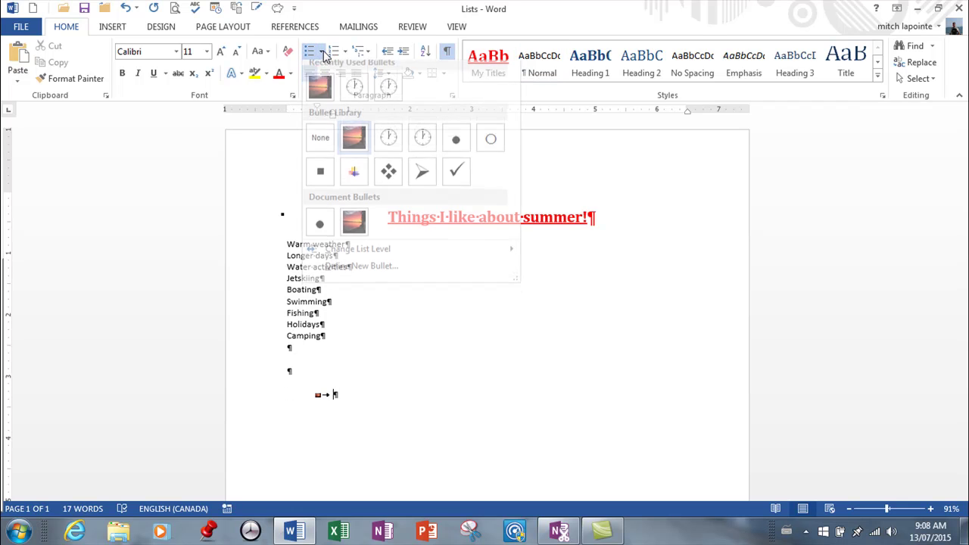
left_click(395, 140)
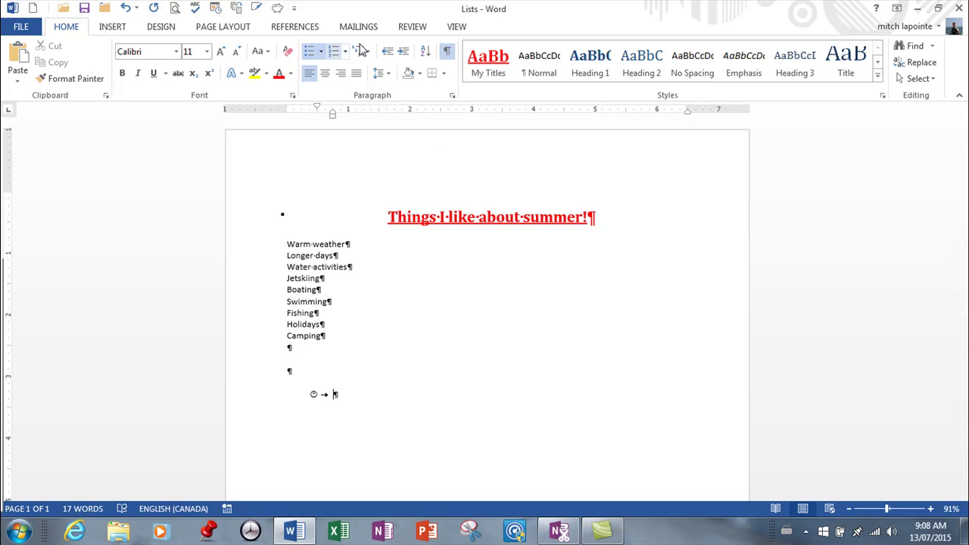
Step: Change the last line to a numbered list and enter three filler items: "Jklfds;fjfjfj;", "Flkdsjfl;dsjl;fkjds" and "Lkjdsfkl;dsjfl;kdsj;"
left_click(335, 51)
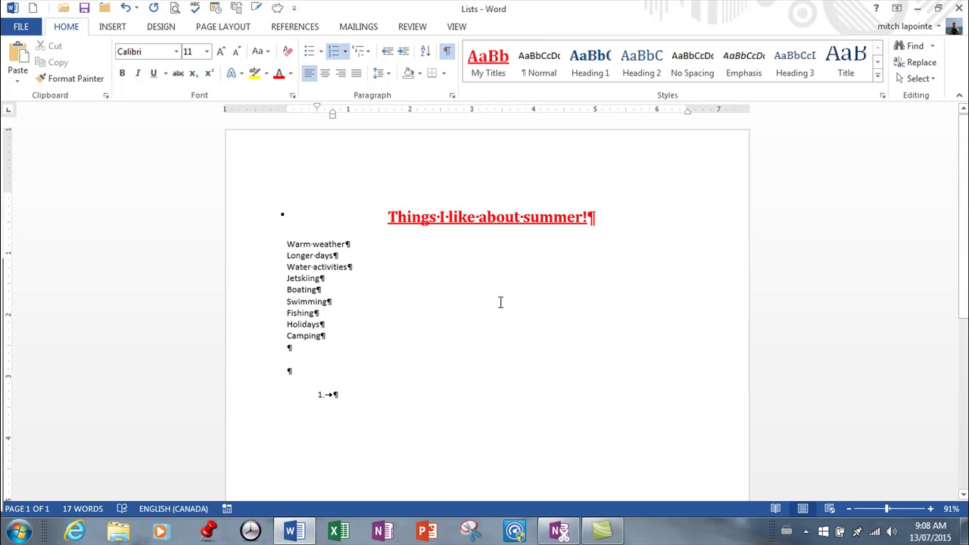
type("Jklfds;fjfj;")
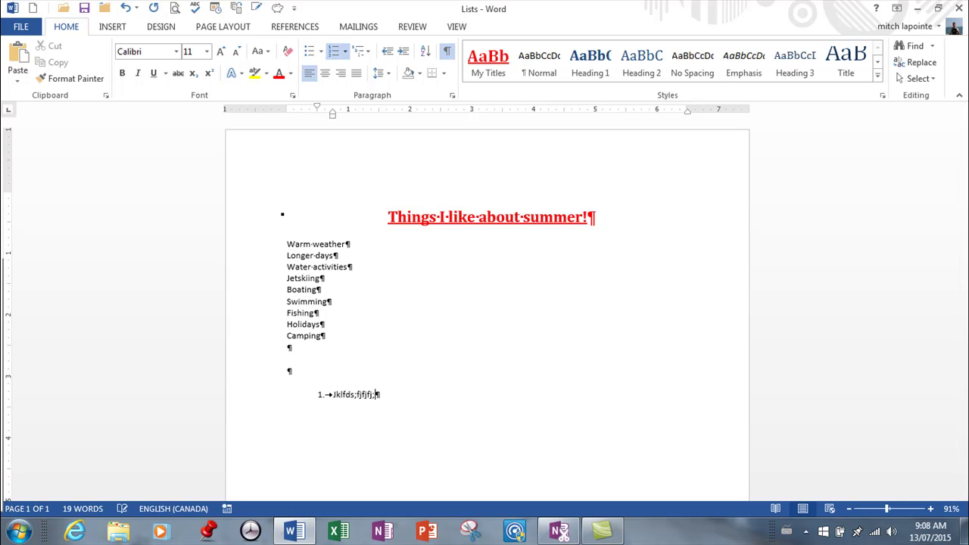
key("Return")
type("Flkdsjfl;dsjl;fkjds")
key("Return")
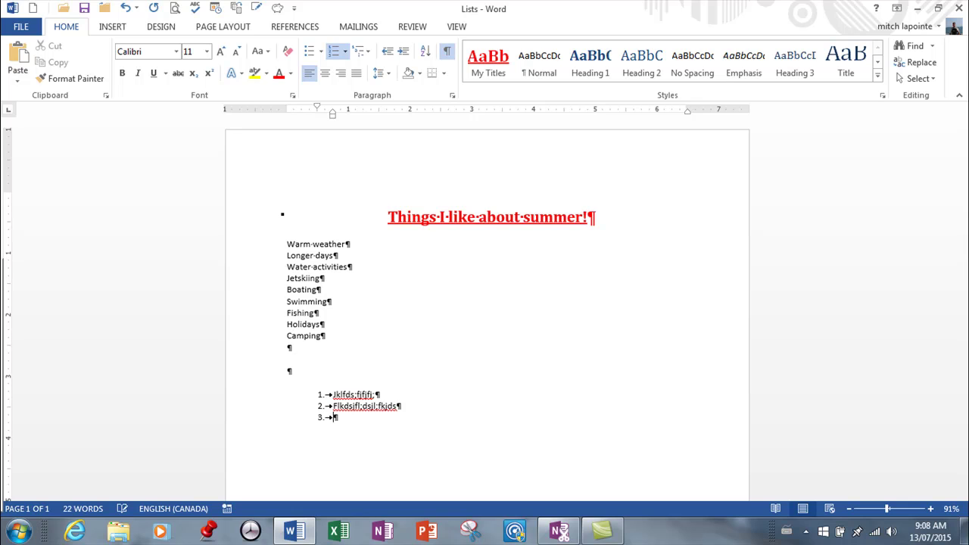
type("Lkjdsfkl;dsjfl;kdsj")
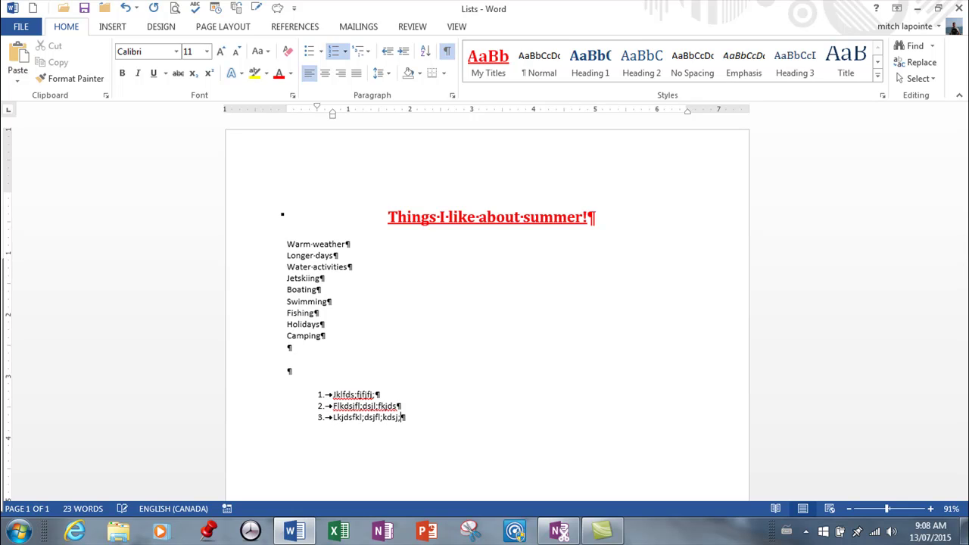
Step: Delete all three filler items and remove the numbering, leaving an empty line at the left margin
key("BackSpace")
key("BackSpace")
key("BackSpace")
key("BackSpace")
key("BackSpace")
key("BackSpace")
key("BackSpace")
key("BackSpace")
key("BackSpace")
key("BackSpace")
key("BackSpace")
key("BackSpace")
key("BackSpace")
key("BackSpace")
key("BackSpace")
key("BackSpace")
key("BackSpace")
key("BackSpace")
key("BackSpace")
key("BackSpace")
key("BackSpace")
key("BackSpace")
key("BackSpace")
key("BackSpace")
key("BackSpace")
key("BackSpace")
key("BackSpace")
key("BackSpace")
key("BackSpace")
key("BackSpace")
key("BackSpace")
key("BackSpace")
key("BackSpace")
key("BackSpace")
key("BackSpace")
key("BackSpace")
key("BackSpace")
key("BackSpace")
key("BackSpace")
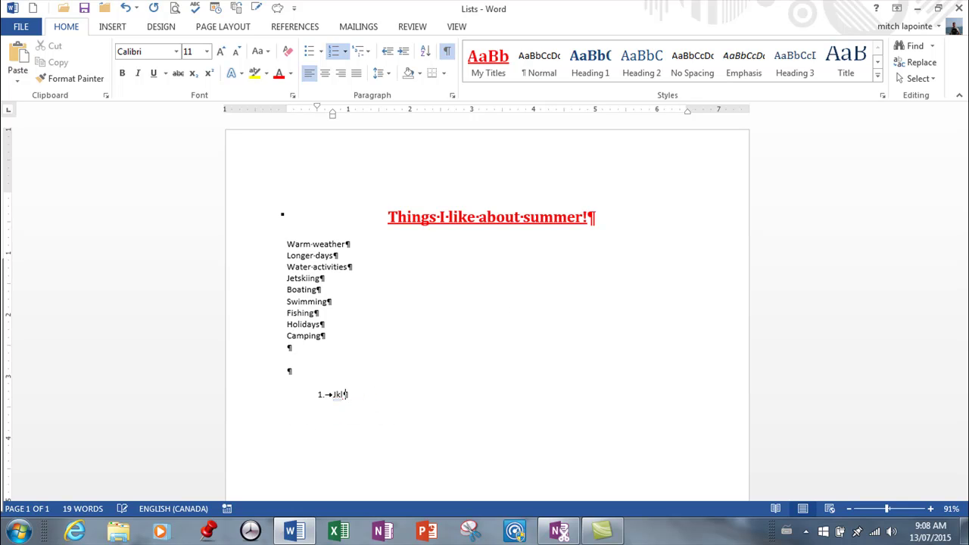
key("BackSpace")
key("BackSpace")
key("BackSpace")
key("BackSpace")
key("BackSpace")
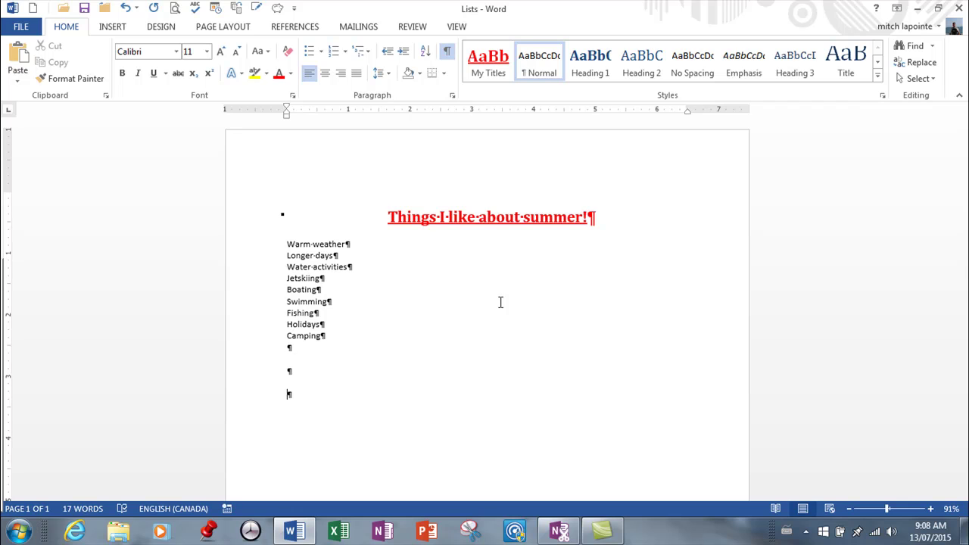
Step: Start an automatic numbered list by entering "1. " on the last empty line, followed by two lines of filler text
type("1. ")
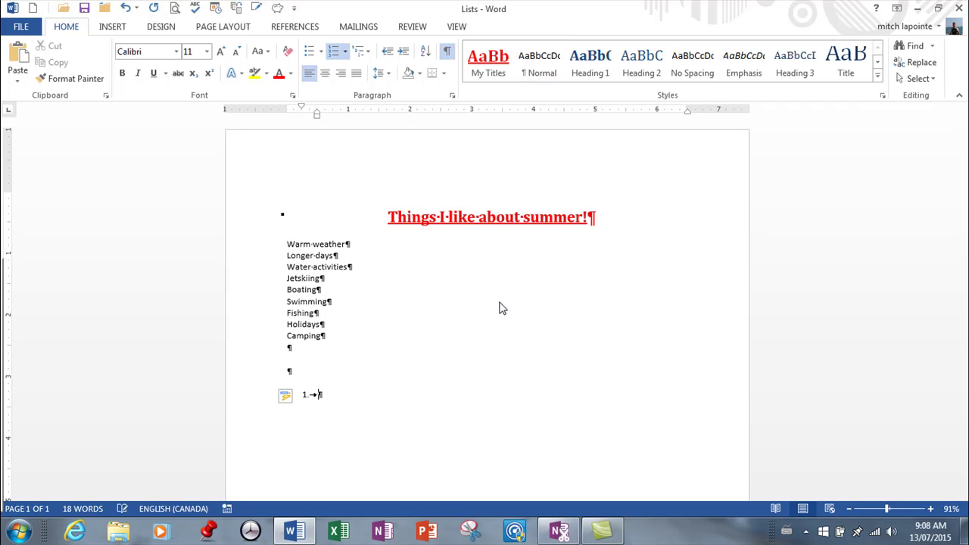
type("Fklasdjfjfjsd;fj")
key("Return")
type("lkfdkjfl;d")
Step: Erase the filler text and the automatic numbering so the last line is empty plain text
key("BackSpace")
key("BackSpace")
key("BackSpace")
key("BackSpace")
key("BackSpace")
key("BackSpace")
key("BackSpace")
key("BackSpace")
key("BackSpace")
key("BackSpace")
key("BackSpace")
key("BackSpace")
key("BackSpace")
key("BackSpace")
key("BackSpace")
key("BackSpace")
key("BackSpace")
key("BackSpace")
key("BackSpace")
key("BackSpace")
key("BackSpace")
key("BackSpace")
key("Return")
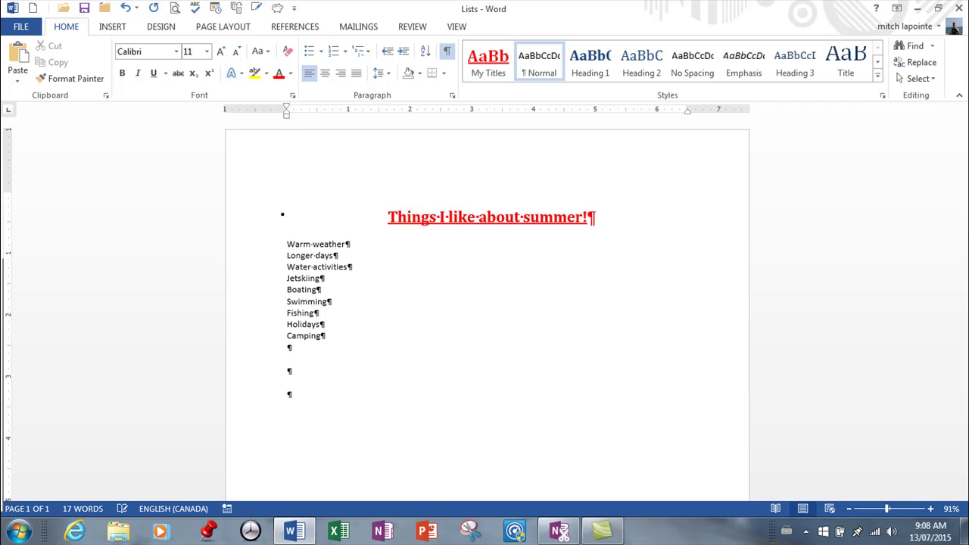
Step: Start an automatic bulleted list with an asterisk, enter three filler items ending with "Lkdsljfdsjklfds", and end the list on a blank line
type("*")
type(" Kdsjf;dkf;dsklj")
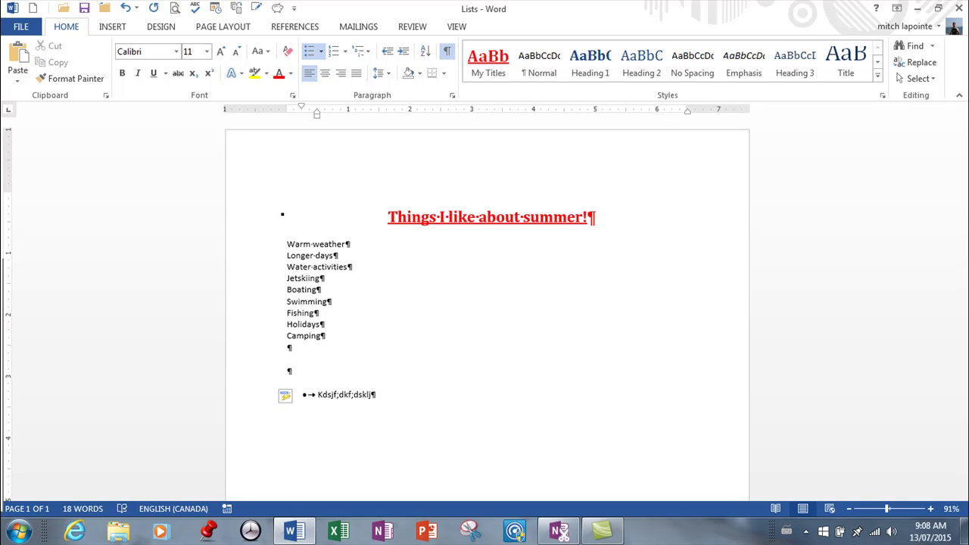
type("kdsl;f")
key("Return")
type("kdfsjdfjslfs")
key("Return")
type("lkdsljfdsjklfds")
key("Return")
key("Return")
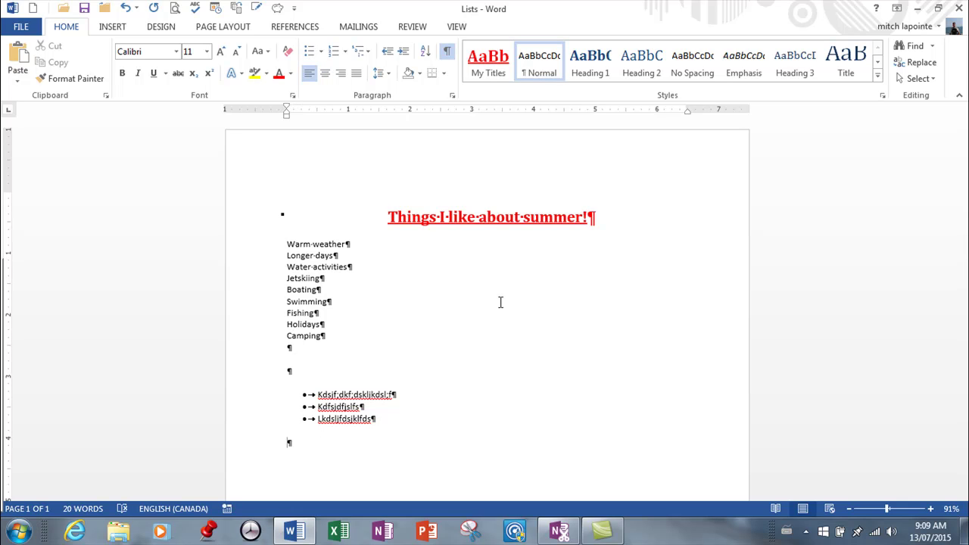
Step: Undo the ending of the bulleted list, then remove the empty fourth bullet and its indent
key("ctrl+z")
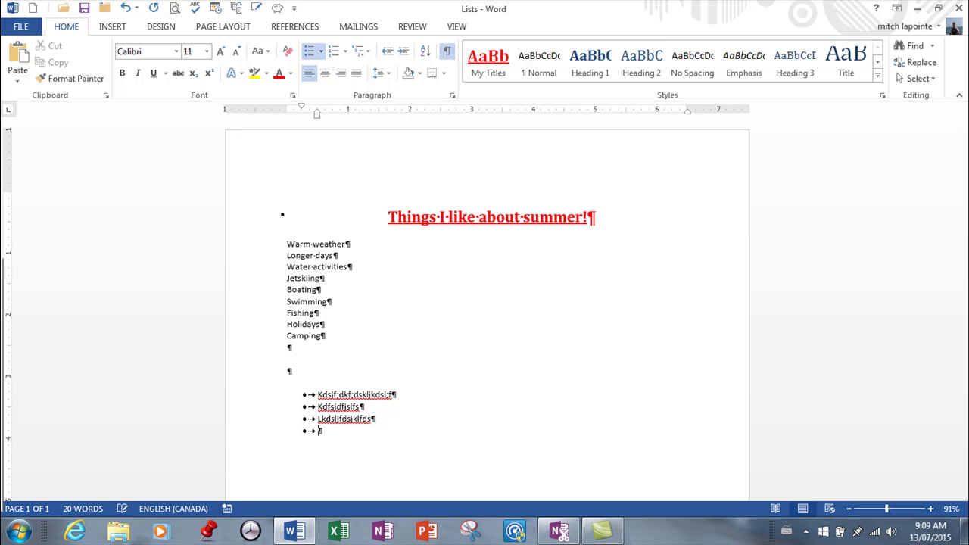
key("BackSpace")
key("BackSpace")
key("BackSpace")
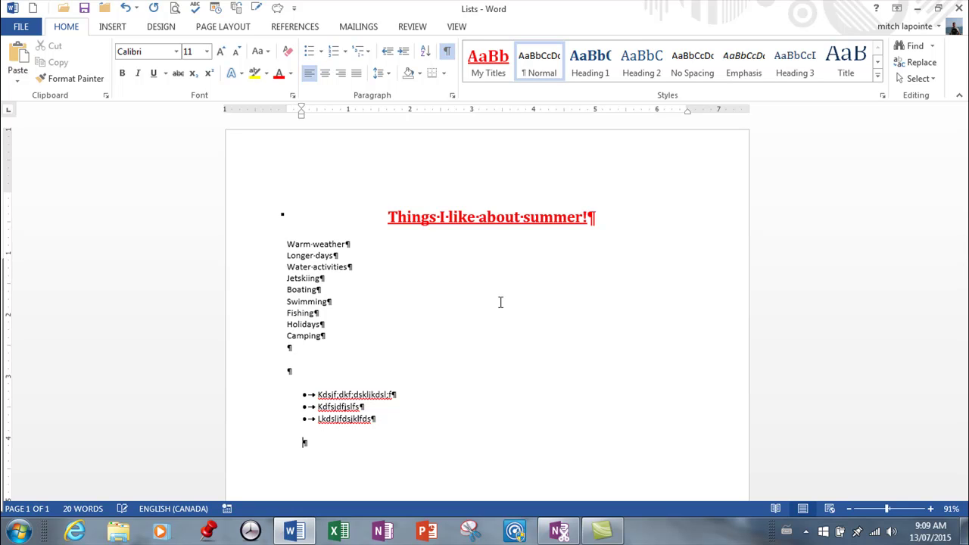
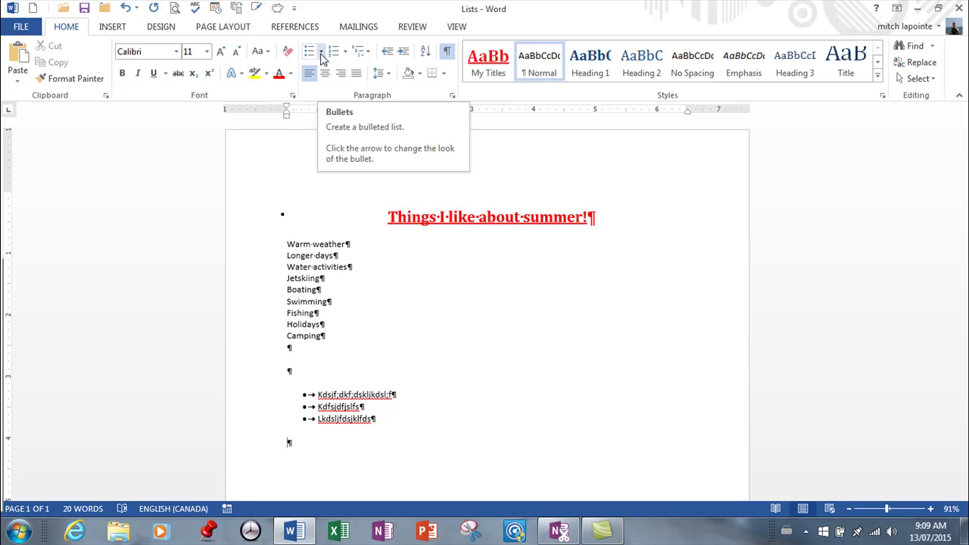
Step: Begin defining a new symbol bullet, looking through the Wingdings symbols and switching the symbol font to Wingdings 2
left_click(320, 54)
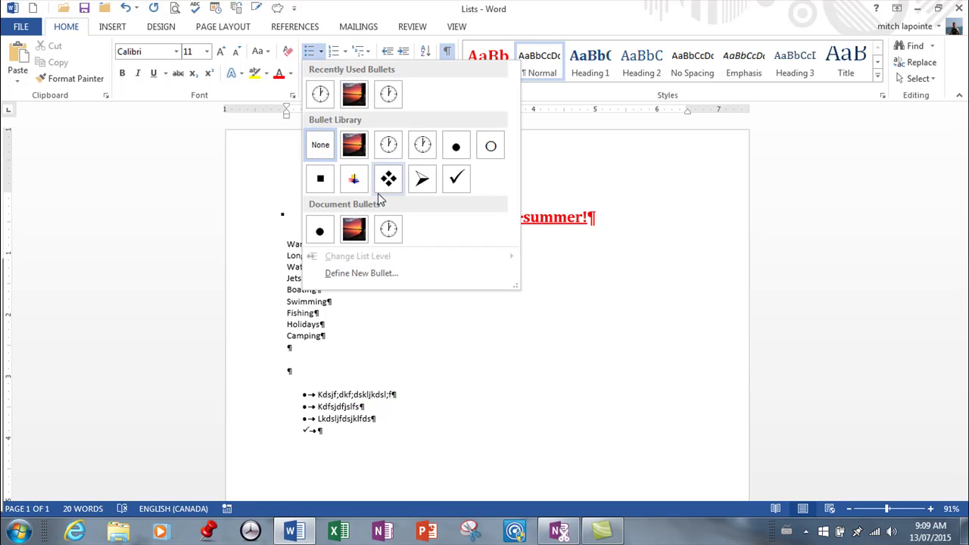
left_click(355, 273)
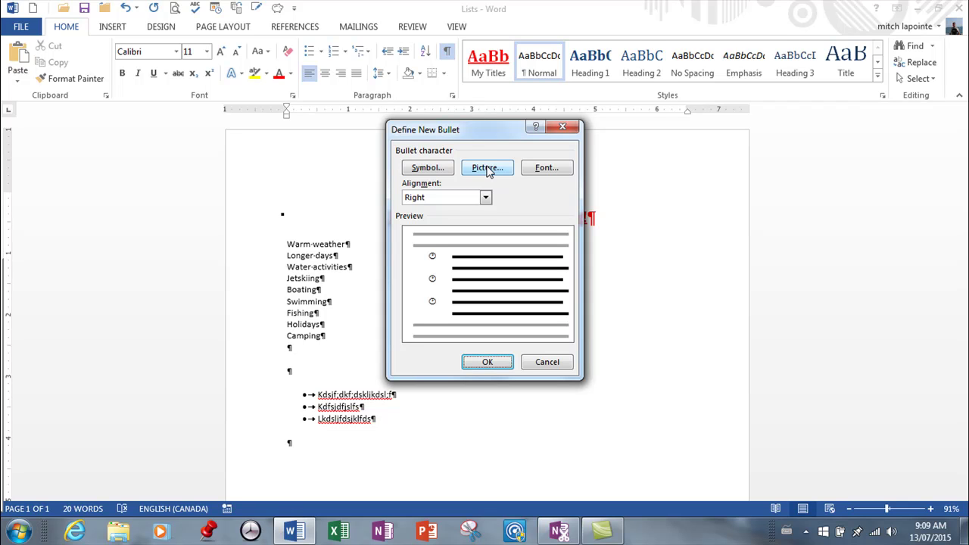
left_click(428, 168)
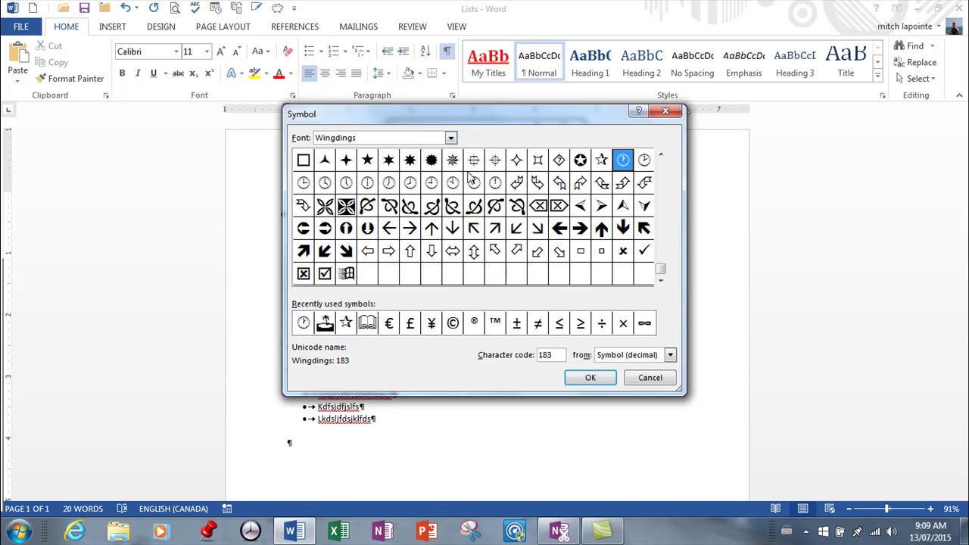
left_click_drag(666, 274, 660, 166)
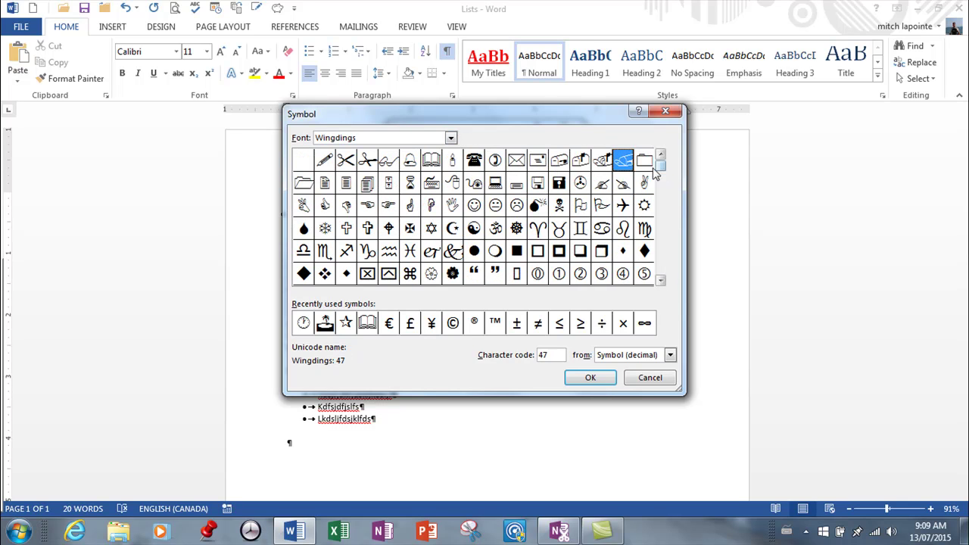
left_click(451, 137)
left_click(451, 205)
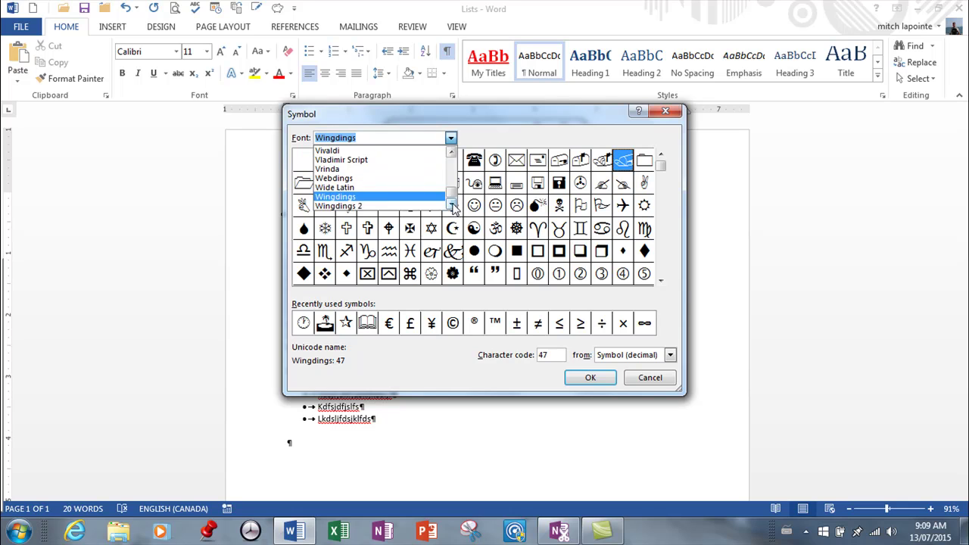
left_click(378, 206)
Step: Set the new bullet's character to the Webdings beach umbrella symbol, character code 73
left_click(451, 137)
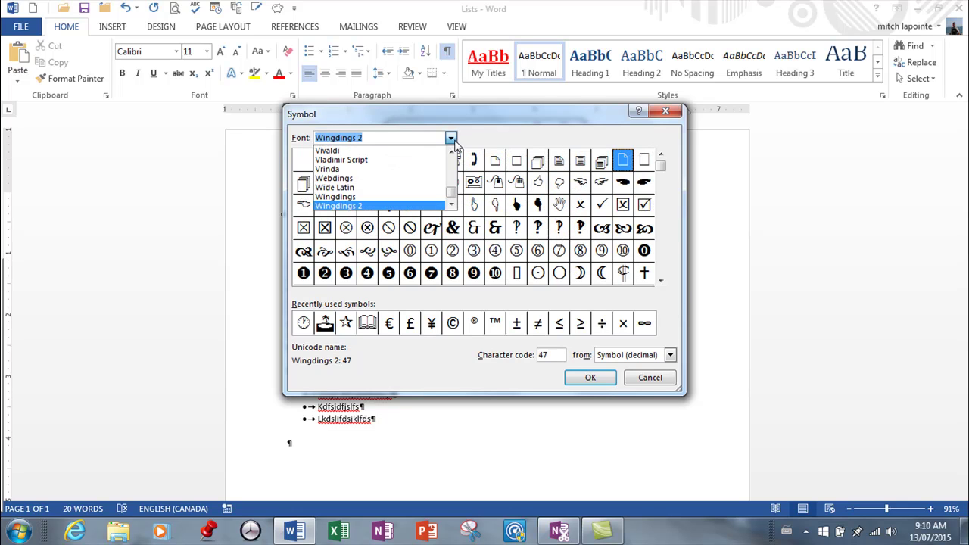
left_click(451, 206)
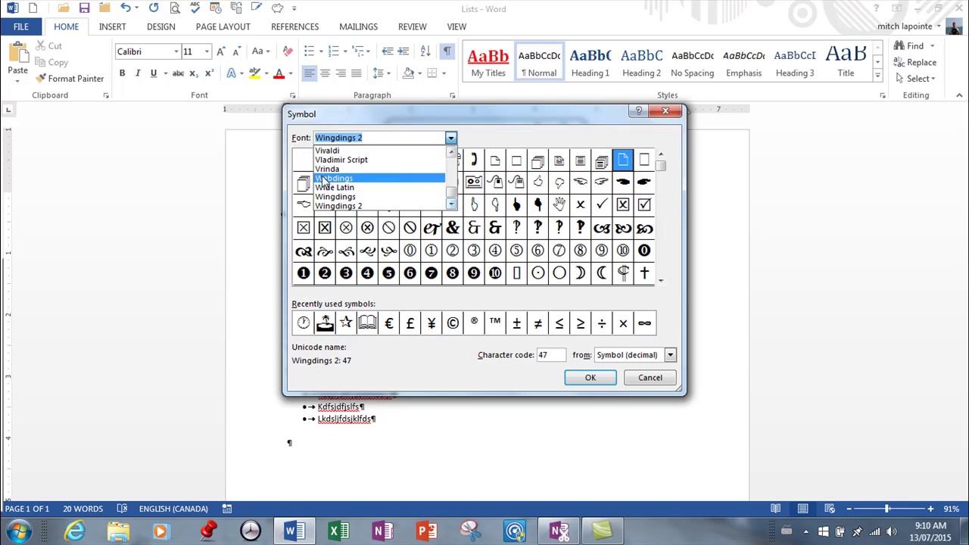
left_click(451, 205)
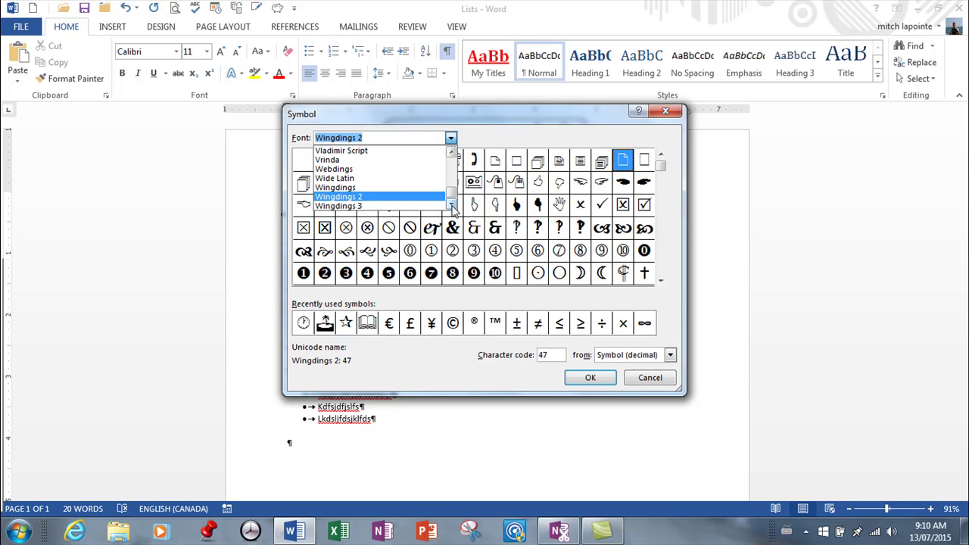
left_click(360, 169)
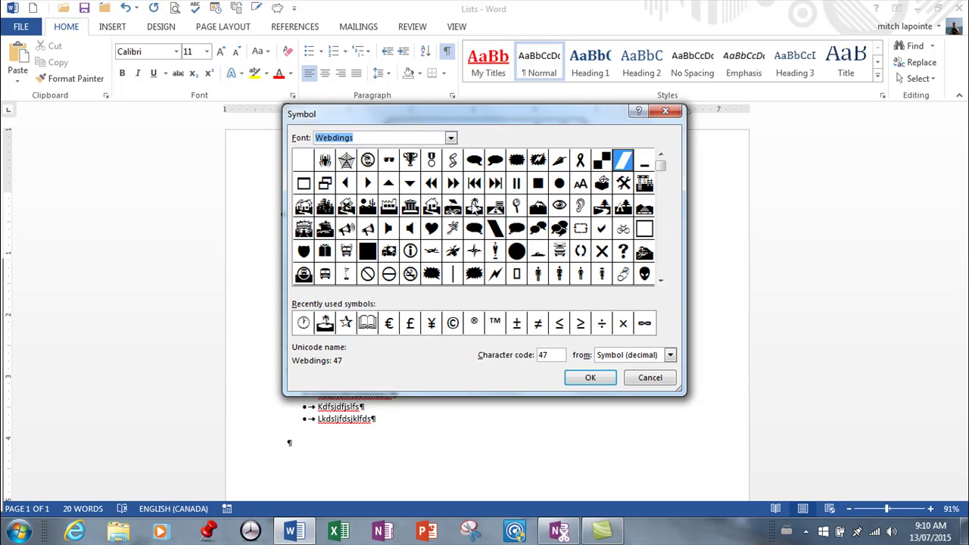
left_click(453, 211)
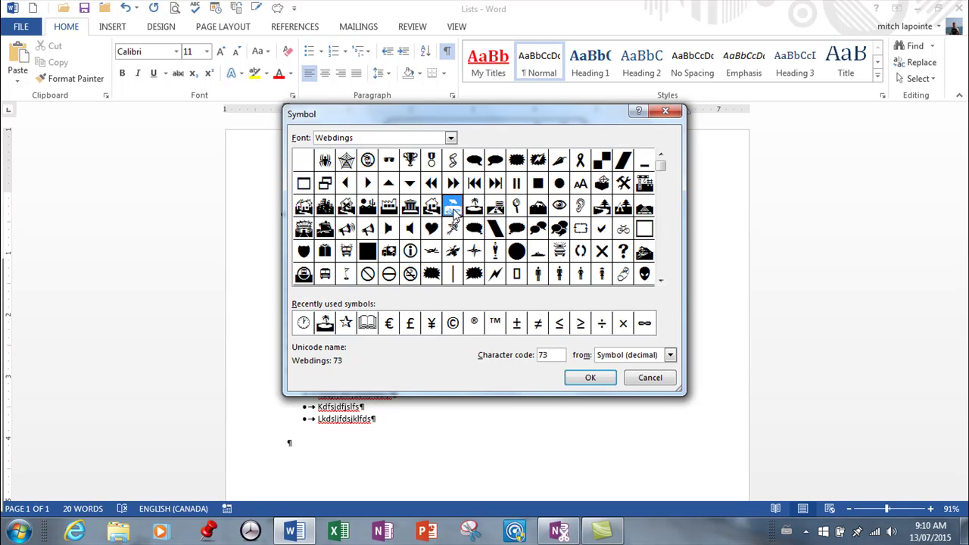
left_click(592, 378)
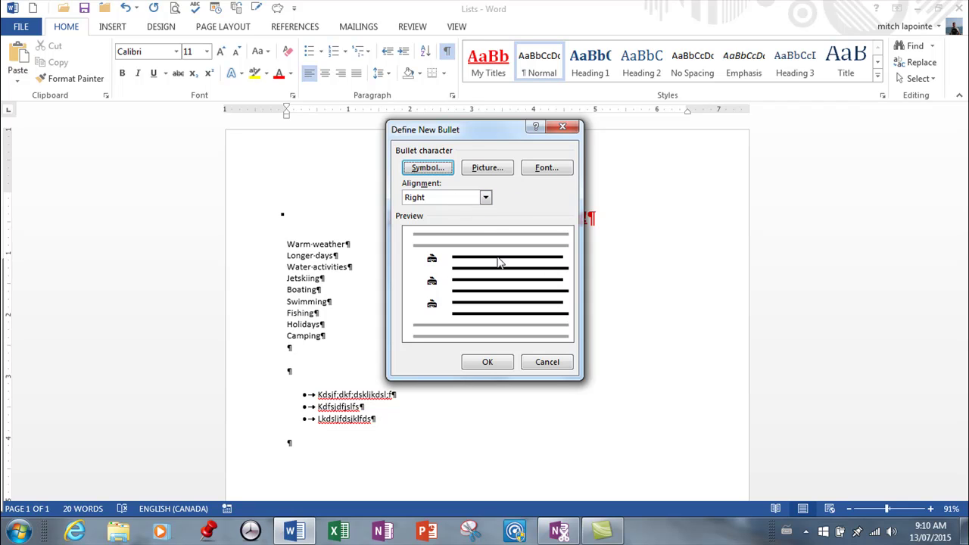
Step: Try Left and Centered alignment for the new bullet, set it to Right, and apply the bullet to the last line
left_click(486, 198)
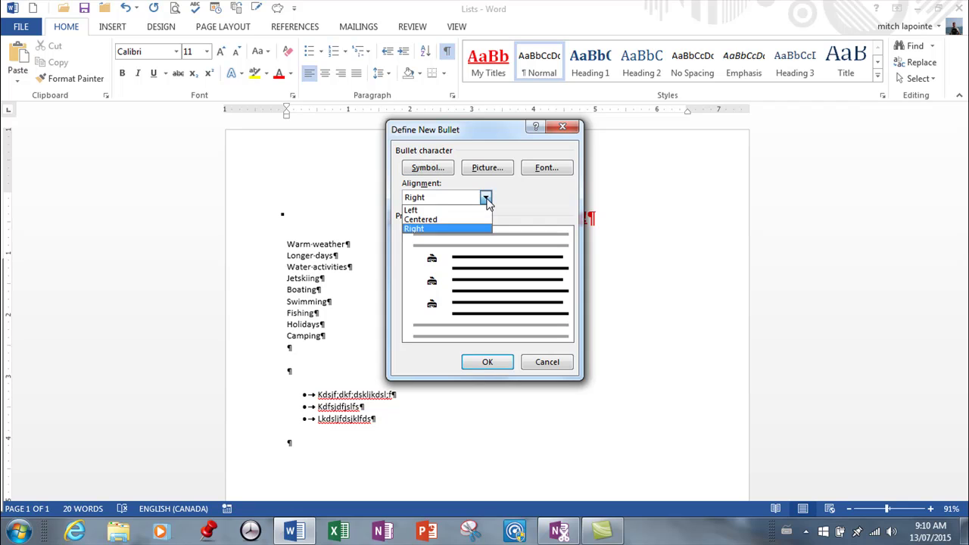
left_click(414, 209)
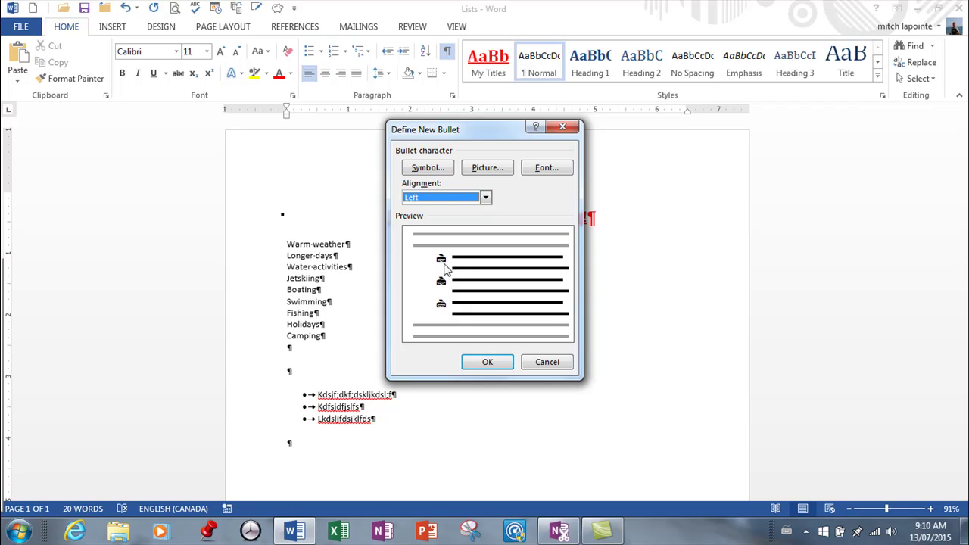
left_click(486, 197)
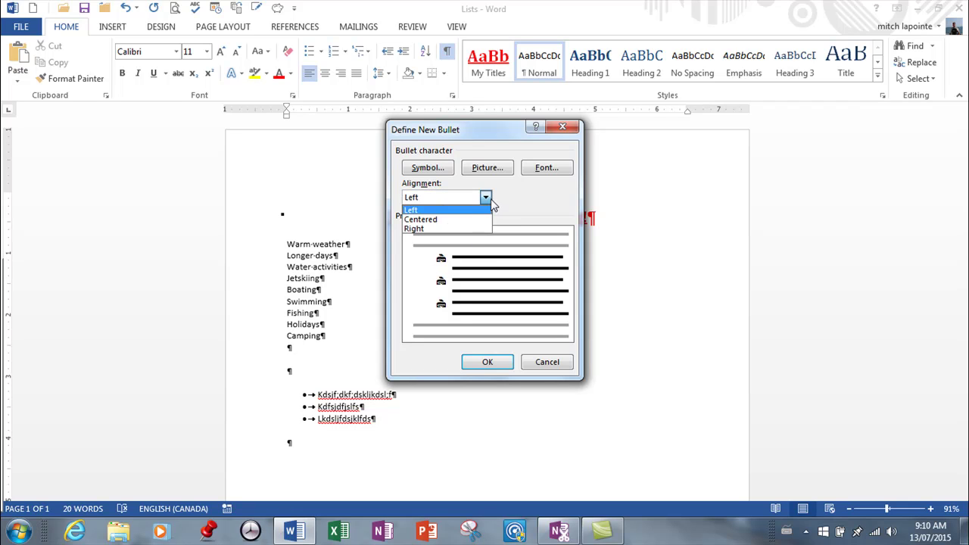
left_click(452, 220)
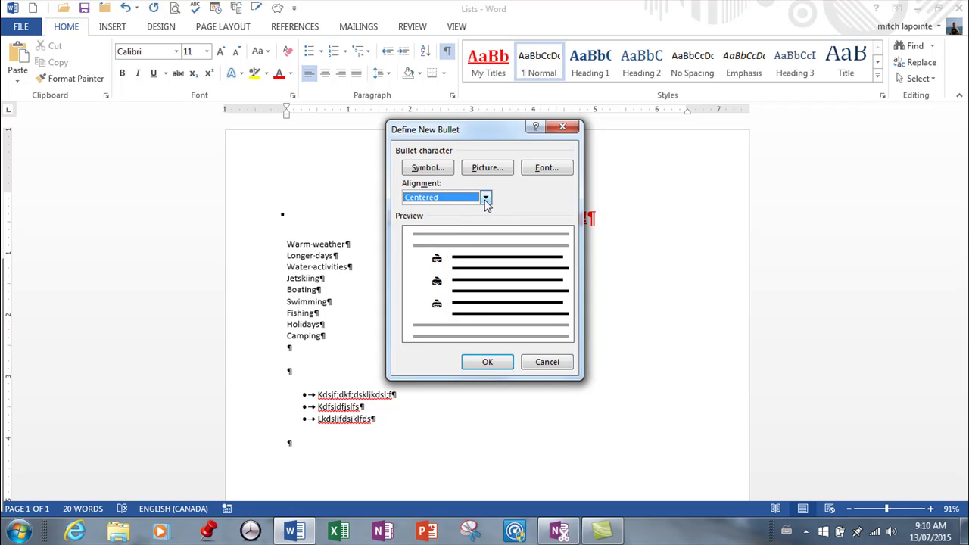
left_click(485, 197)
left_click(430, 230)
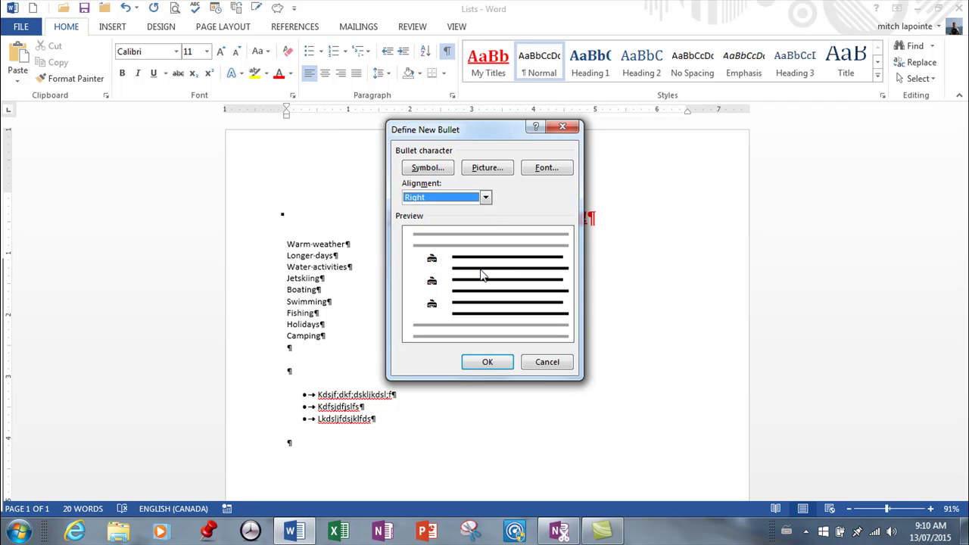
left_click(487, 362)
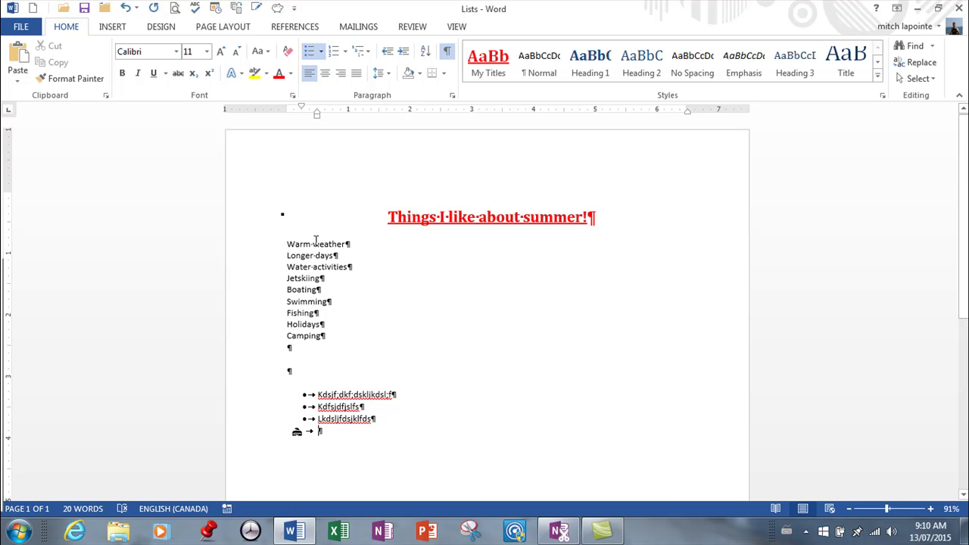
Step: Number the lines from Warm weather to Camping with uppercase Roman numerals, then switch the list to the 1), 2), 3) format
left_click_drag(305, 242, 331, 336)
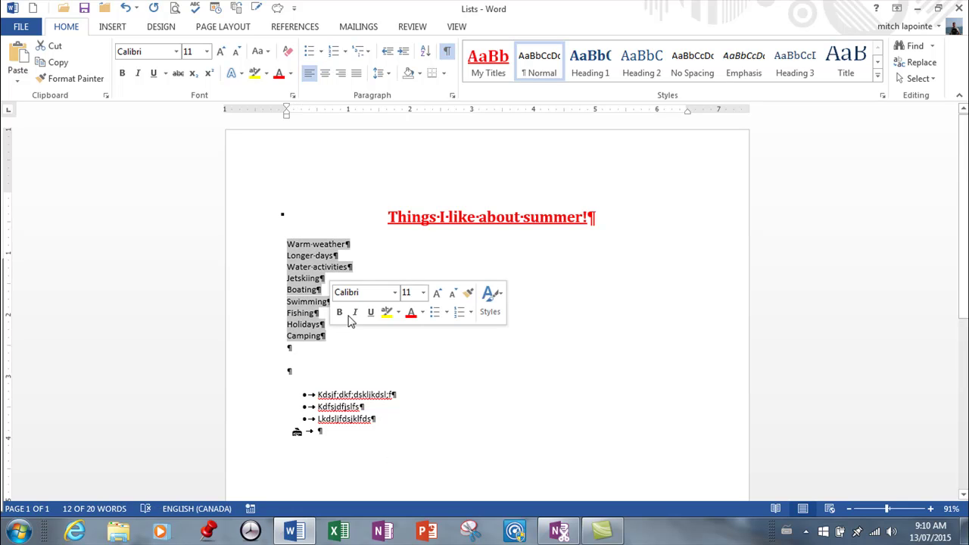
left_click(344, 50)
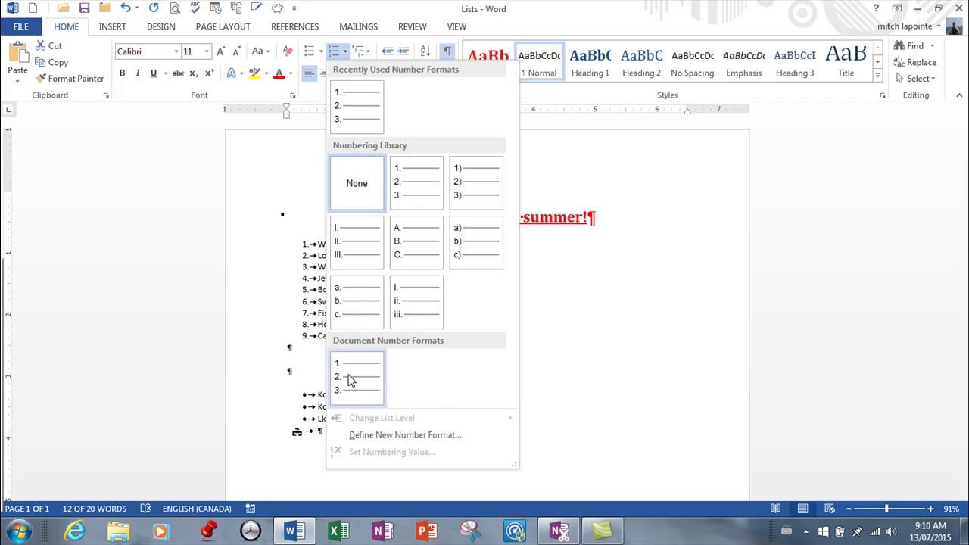
left_click(352, 261)
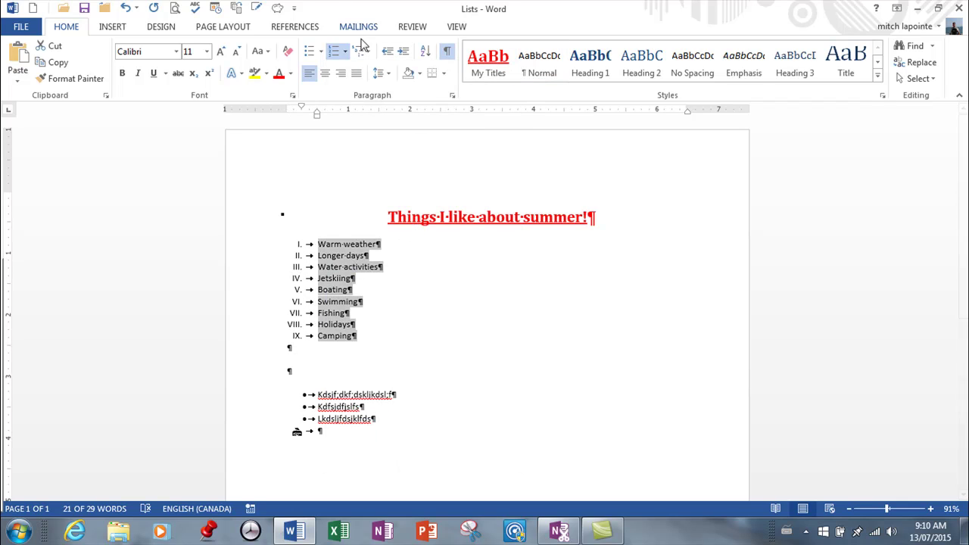
left_click(334, 51)
left_click(341, 54)
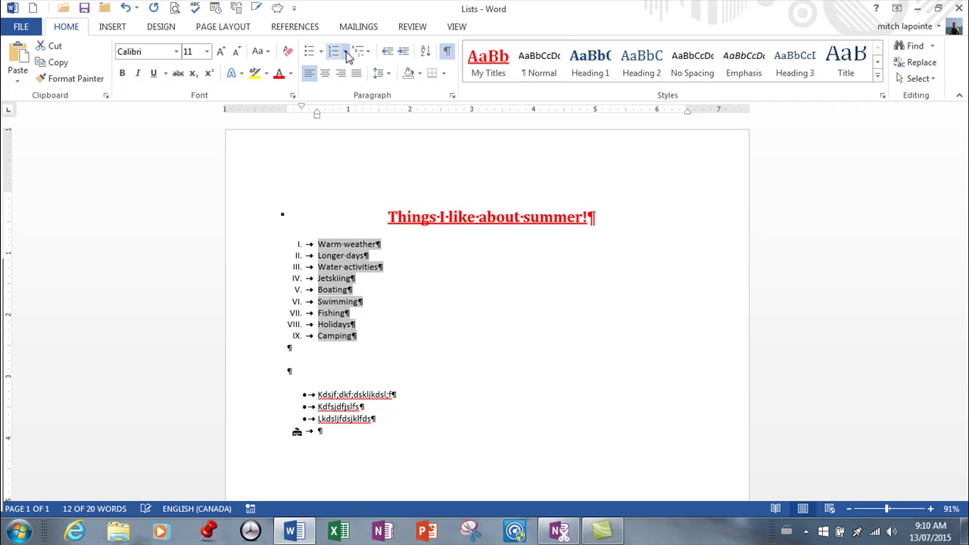
left_click(345, 51)
left_click(477, 182)
key("ctrl+z")
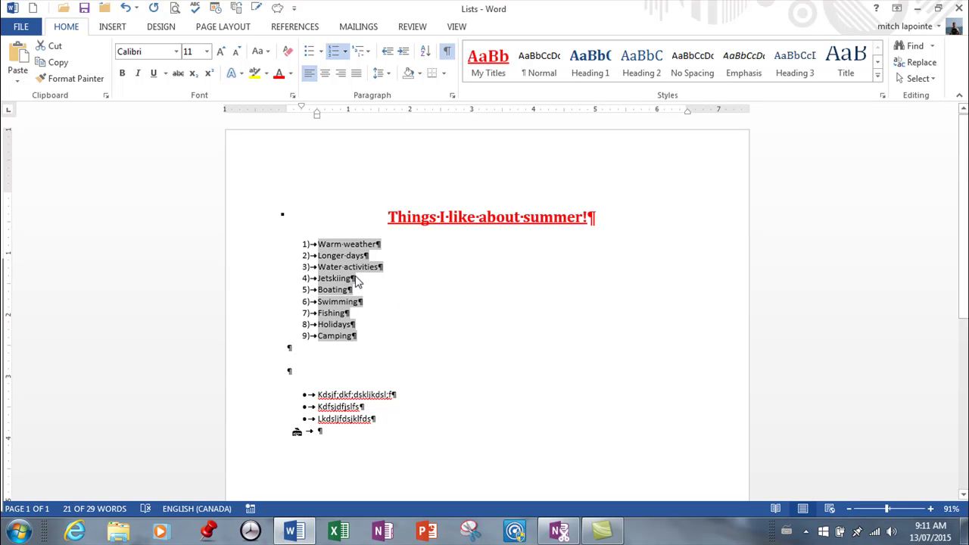
Step: Sort the numbered list by paragraphs as text in ascending order, then undo the sort
left_click(426, 51)
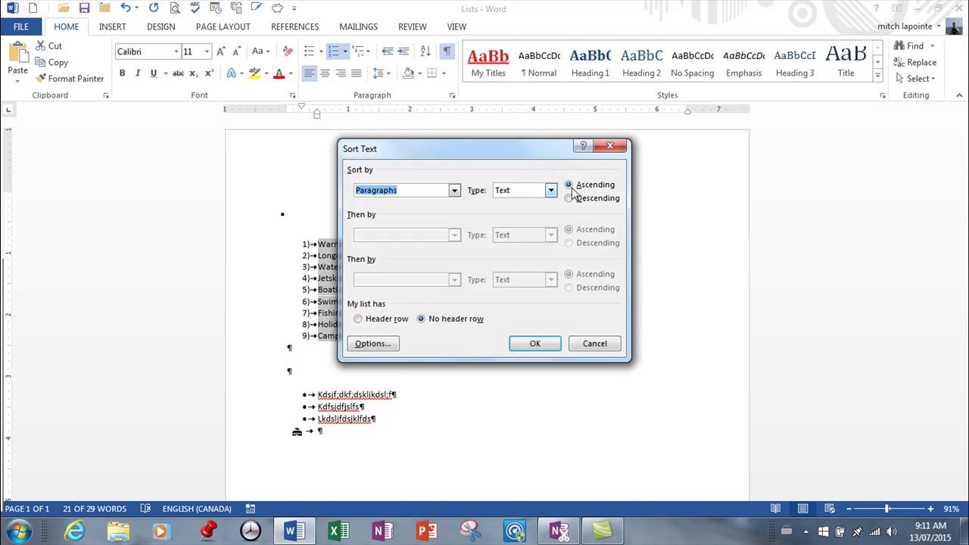
left_click(537, 350)
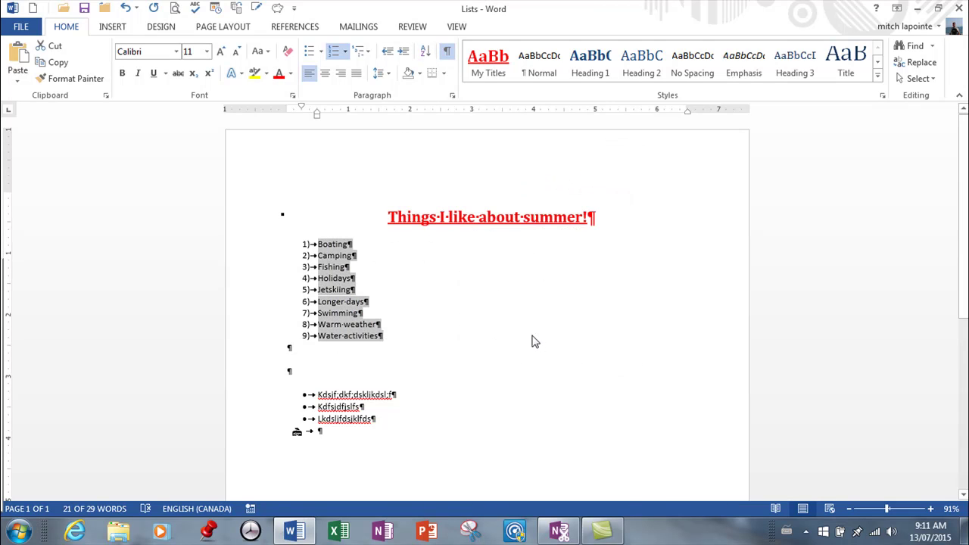
left_click(127, 9)
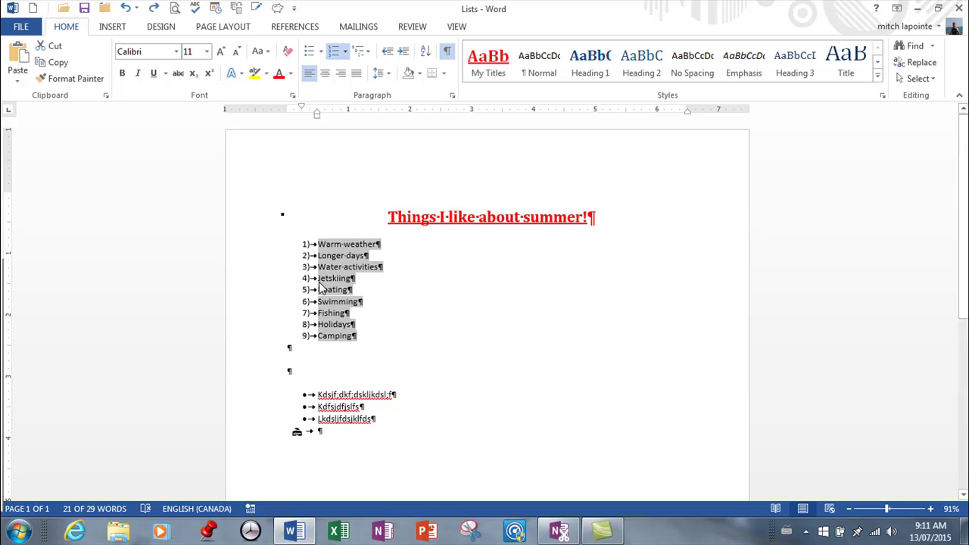
left_click(369, 56)
left_click(352, 22)
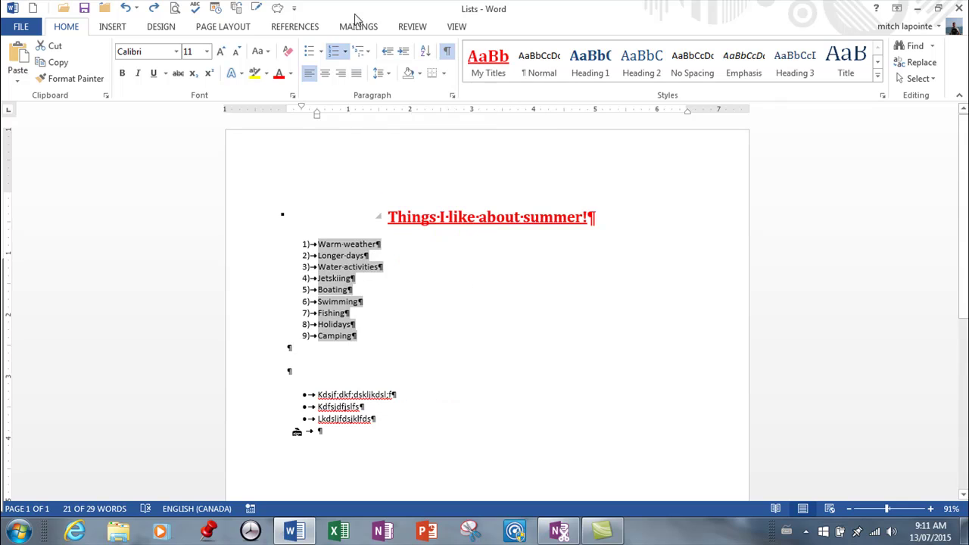
Step: Demote Jetskiing, Boating, Swimming and Fishing to second-level items under Water activities
left_click(343, 244)
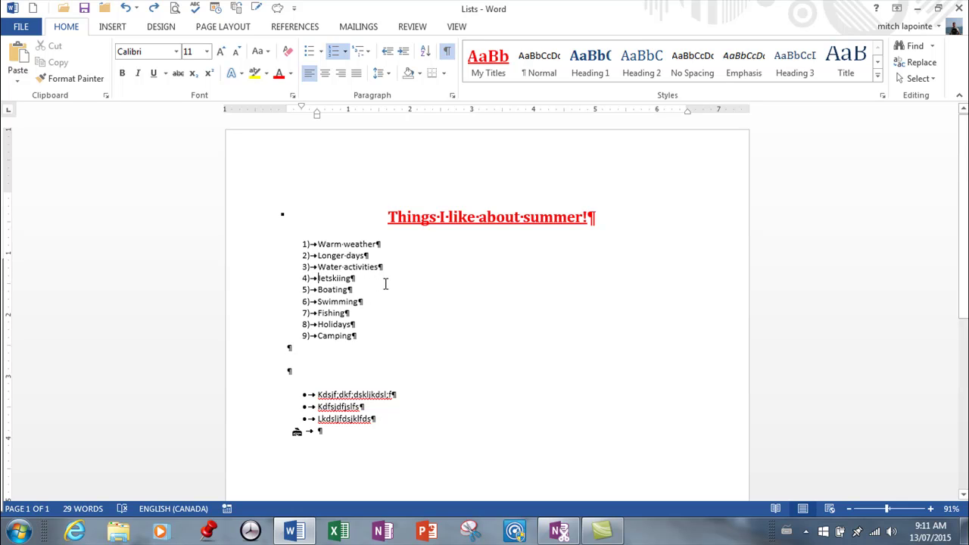
key("Tab")
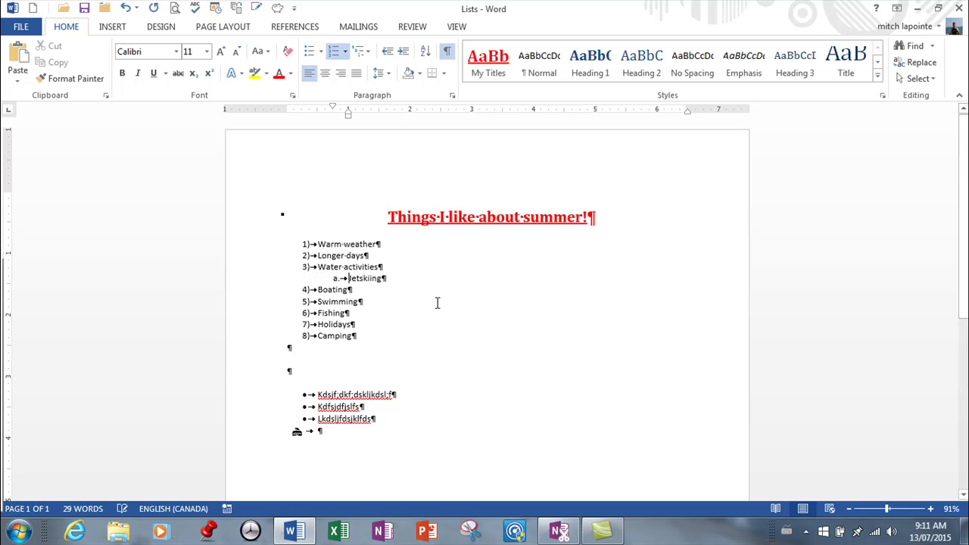
left_click(319, 292)
key("Tab")
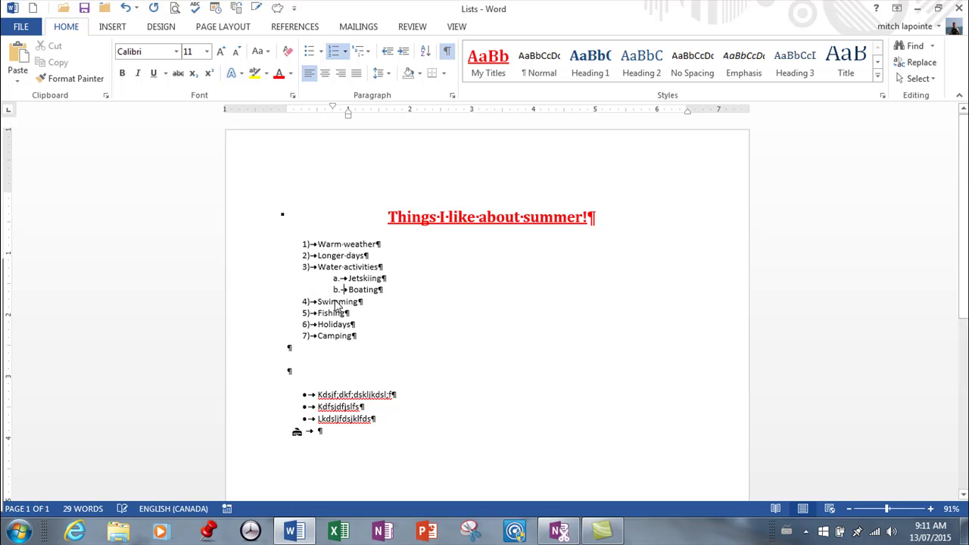
key("Tab")
left_click(319, 313)
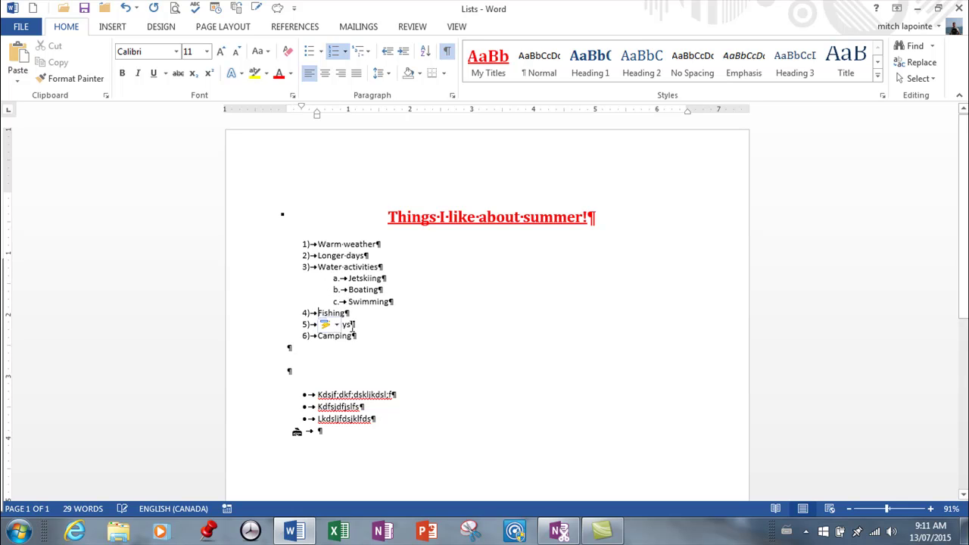
key("Tab")
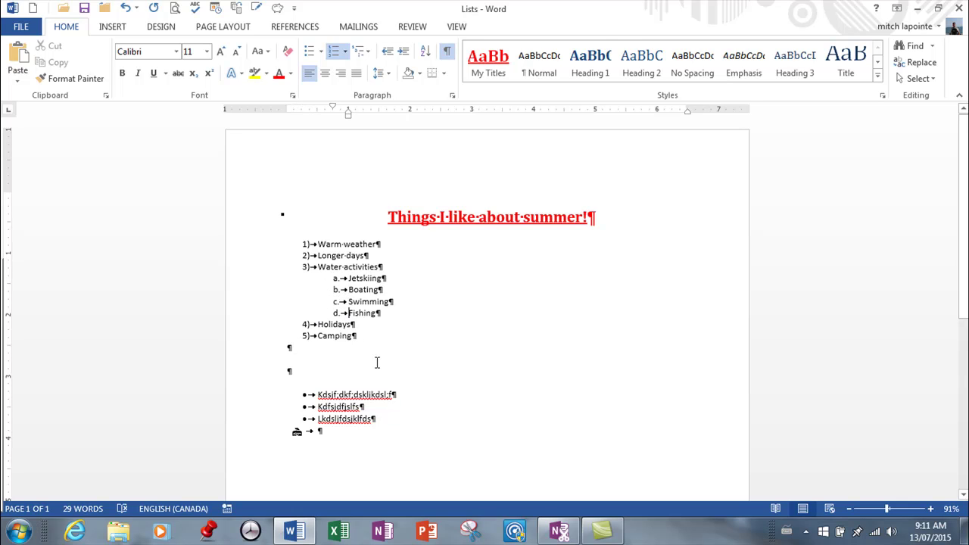
Step: Add an empty list item after Fishing and promote it to the main numbered level
left_click(388, 310)
key("Return")
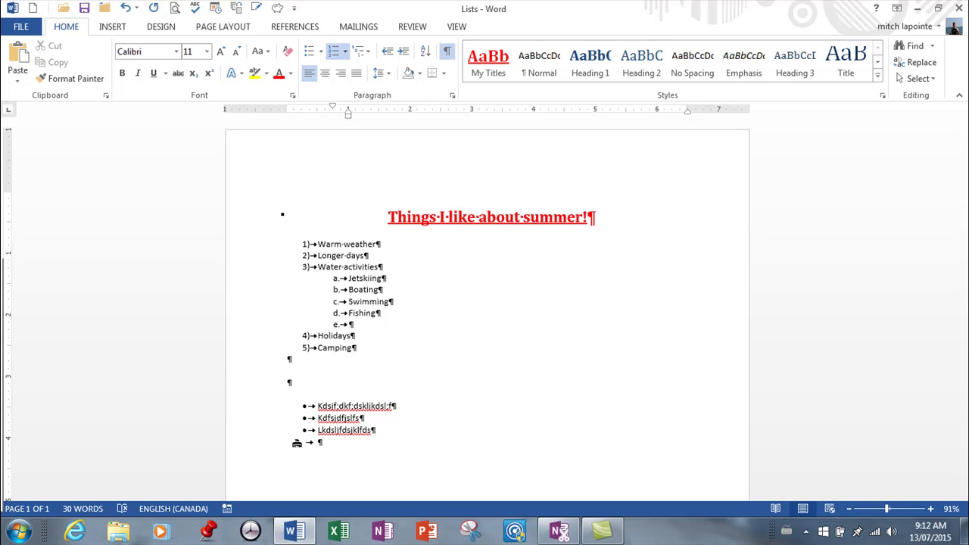
key("shift+Tab")
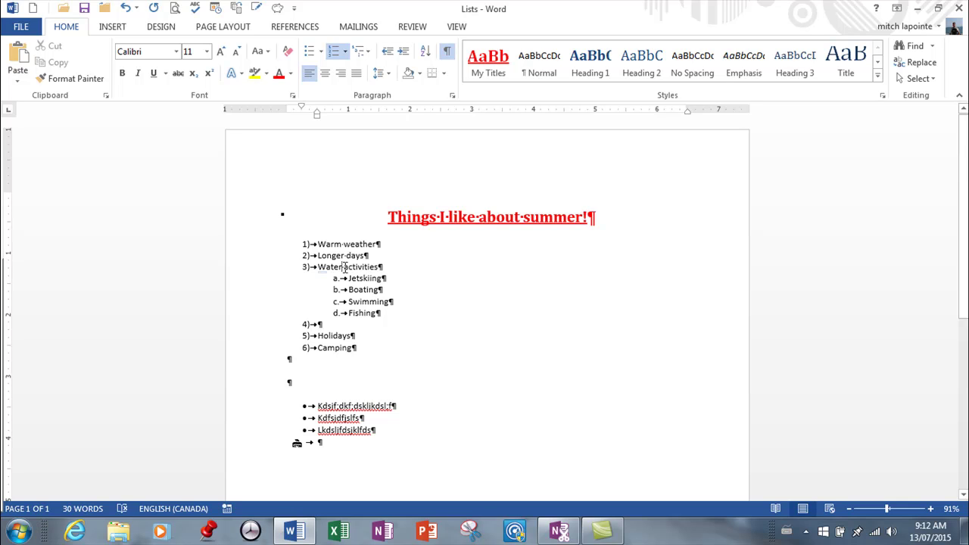
Step: Reduce the left indent of the sub-items Jetskiing through Fishing to about 0.75 inch
left_click(367, 277)
left_click_drag(371, 278, 382, 312)
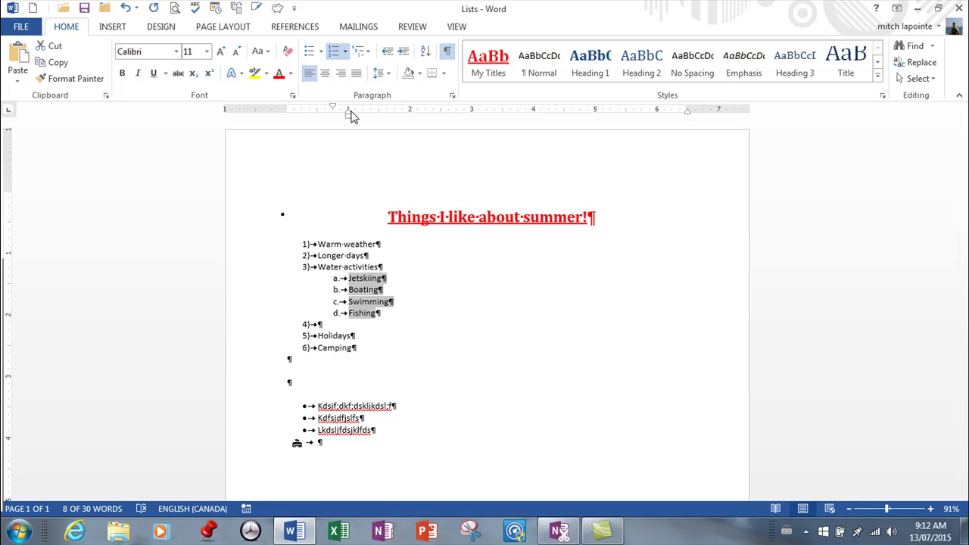
left_click_drag(348, 118, 333, 122)
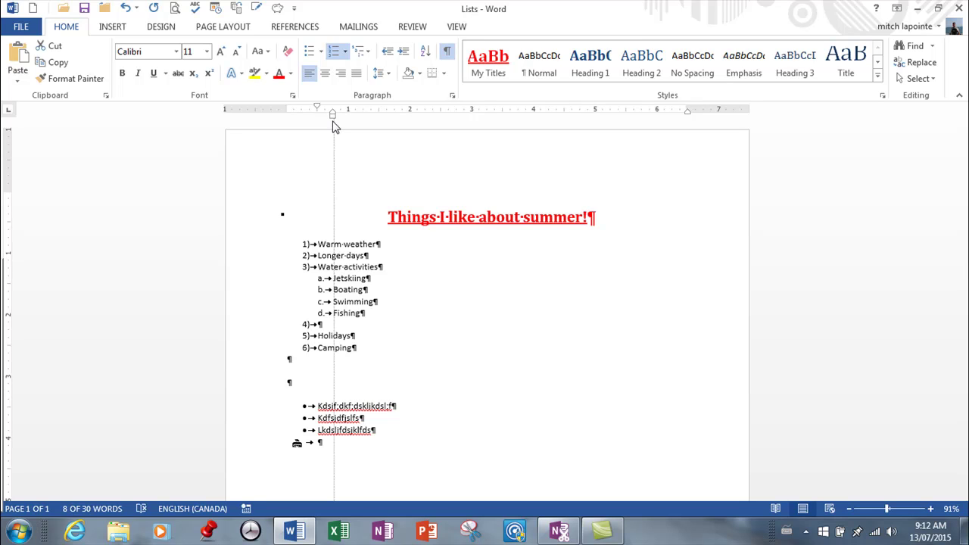
left_click_drag(333, 121, 333, 122)
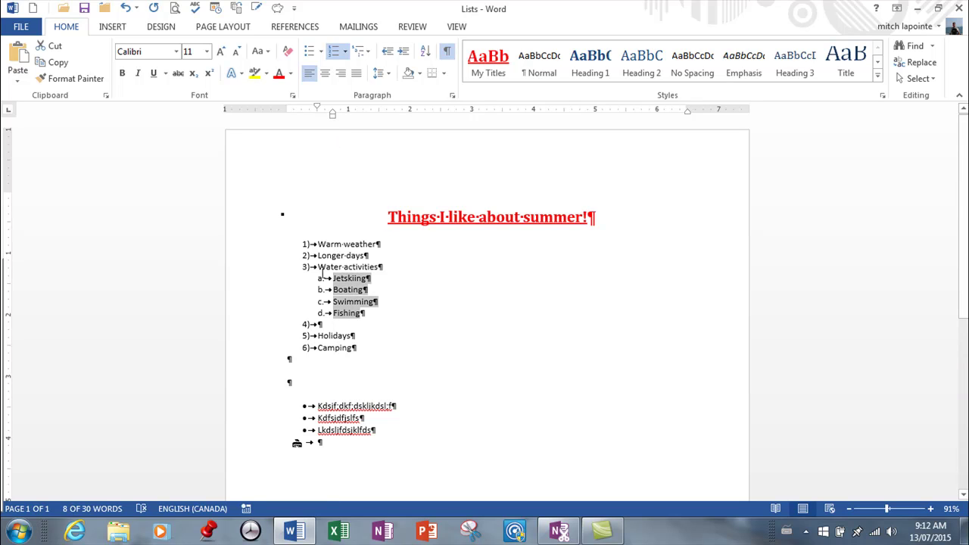
Step: Delete the empty numbered item between Fishing and Holidays
left_click(331, 324)
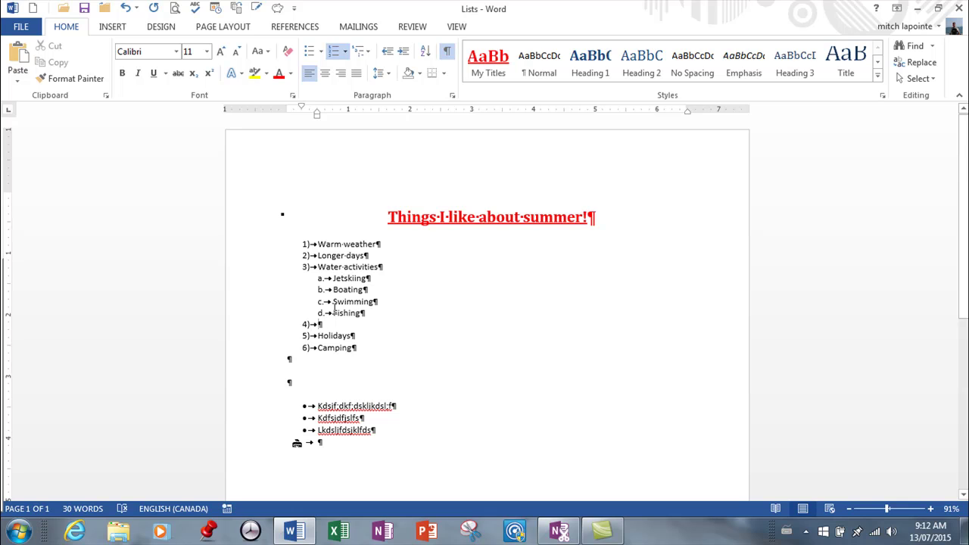
key("BackSpace")
key("BackSpace")
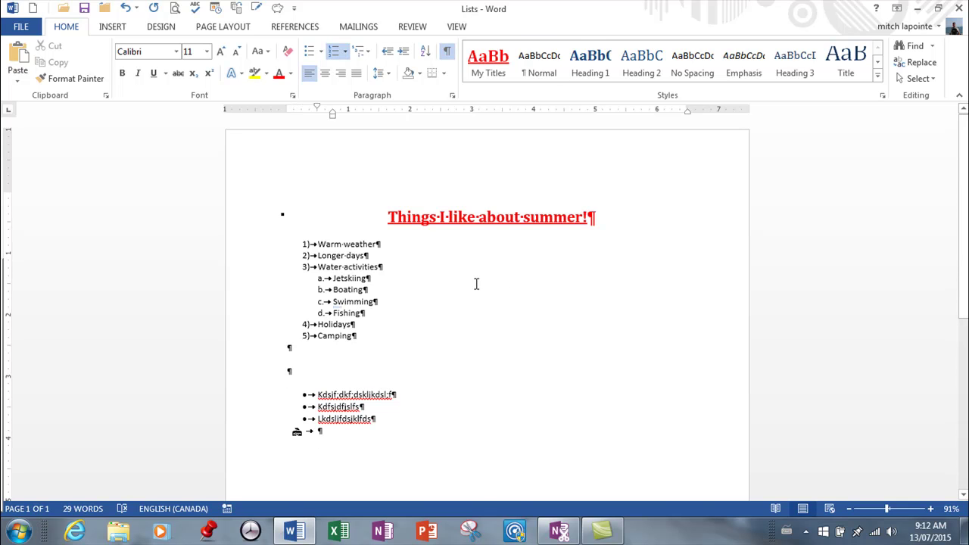
Step: Promote Jetskiing, Boating, Swimming and Fishing back to the main numbered level
left_click(330, 280)
key("shift+Tab")
left_click(339, 290)
key("Tab")
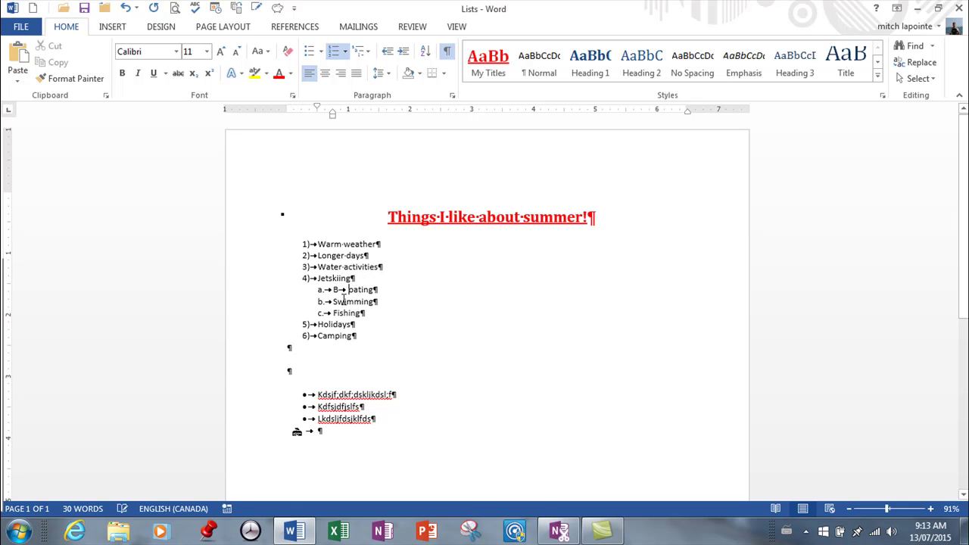
key("BackSpace")
key("Tab")
key("BackSpace")
key("shift+Tab")
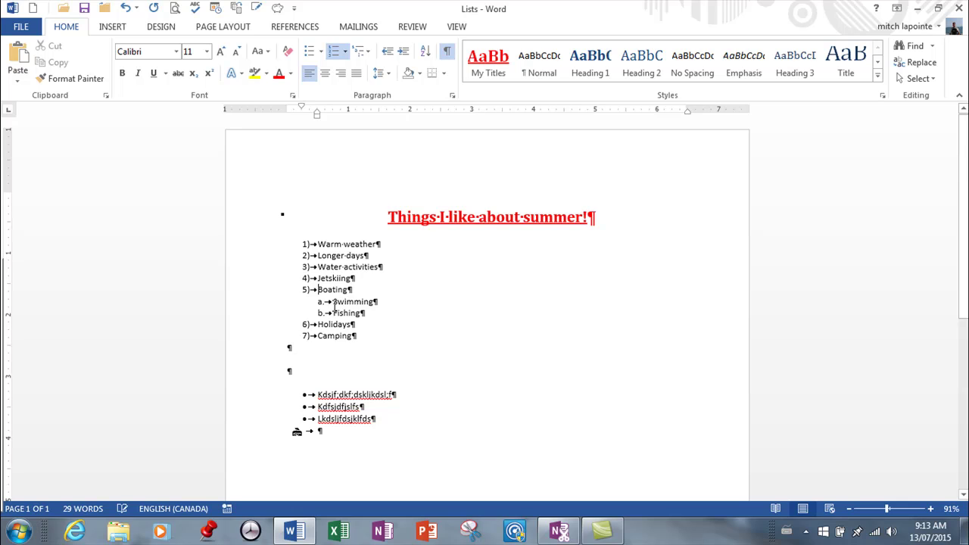
double_click(333, 302)
key("shift+Tab")
double_click(337, 313)
key("shift+Tab")
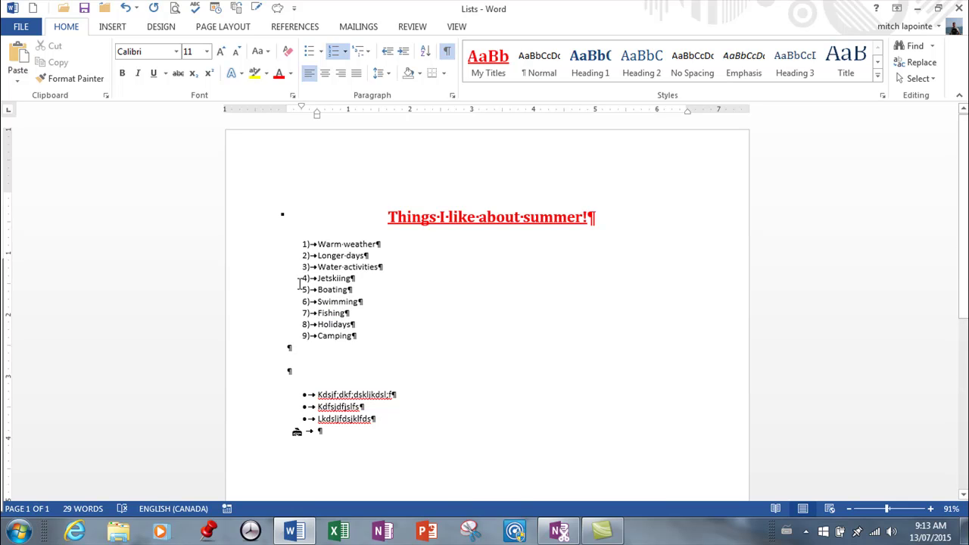
Step: Select the whole numbered list and preview the multilevel formats available in the list library
left_click_drag(324, 245, 351, 340)
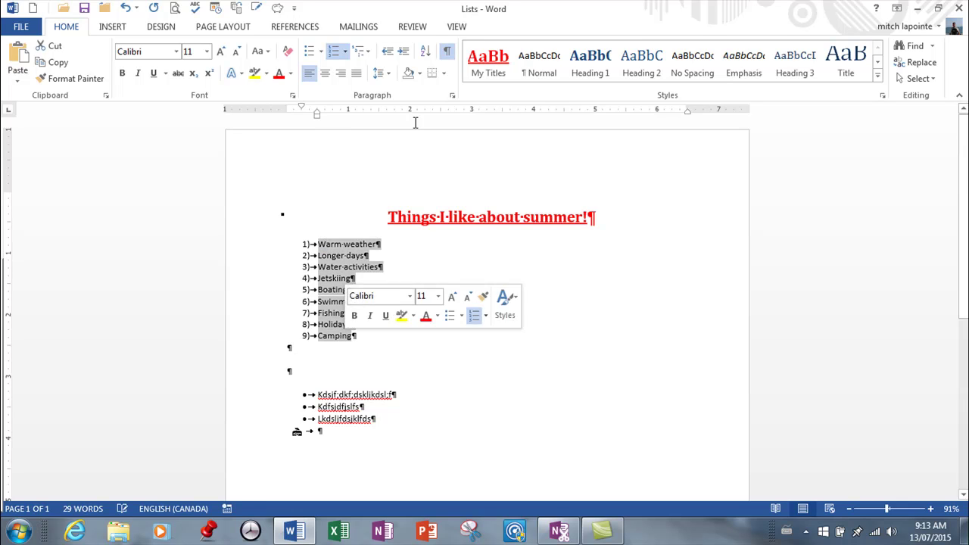
left_click(367, 51)
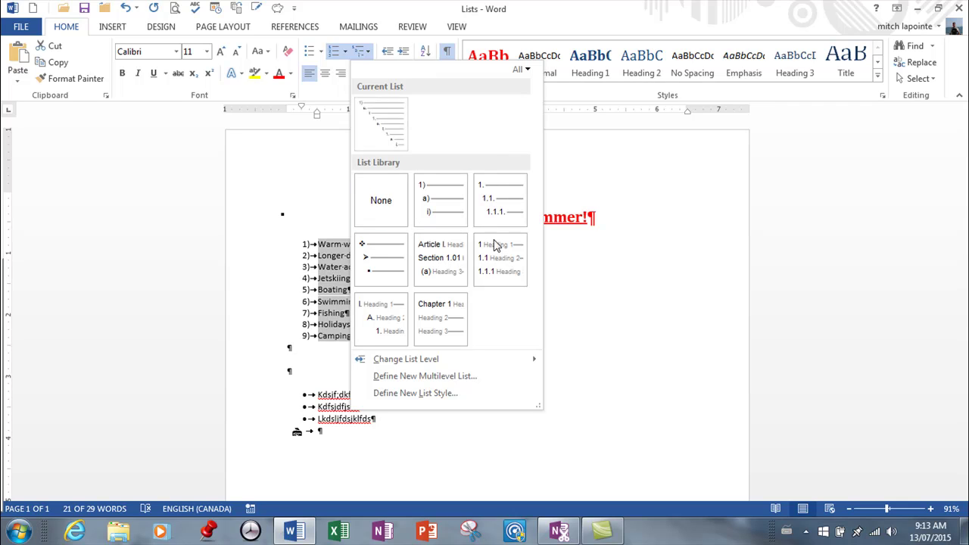
mouse_move(371, 116)
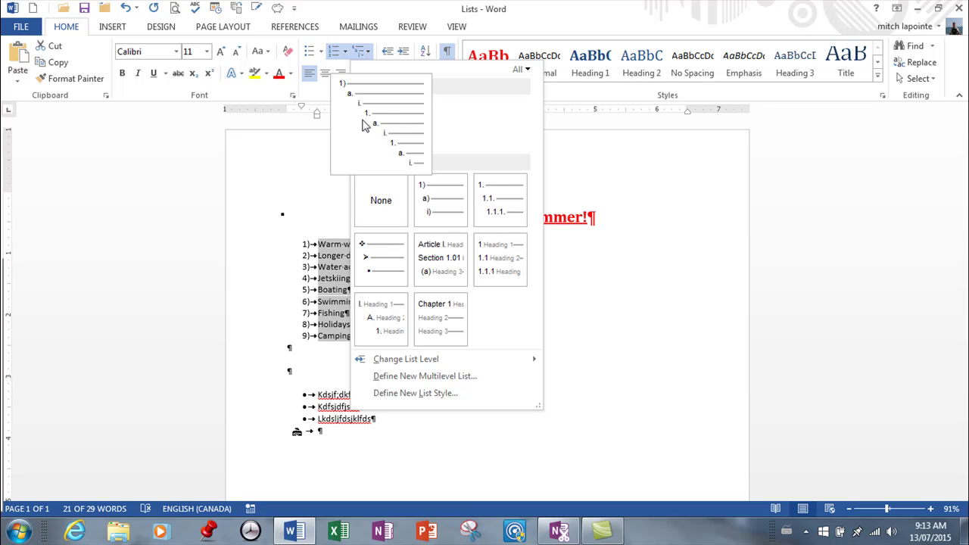
mouse_move(488, 204)
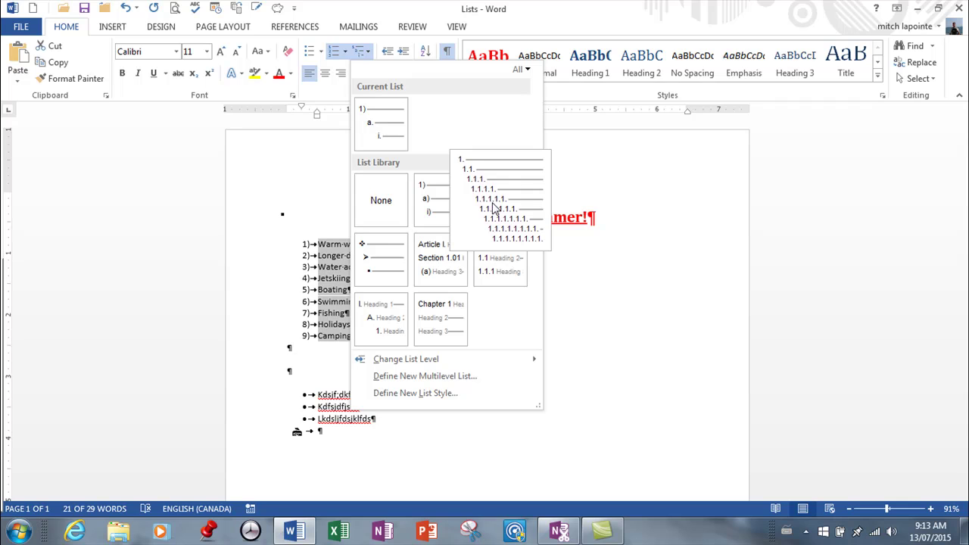
mouse_move(405, 262)
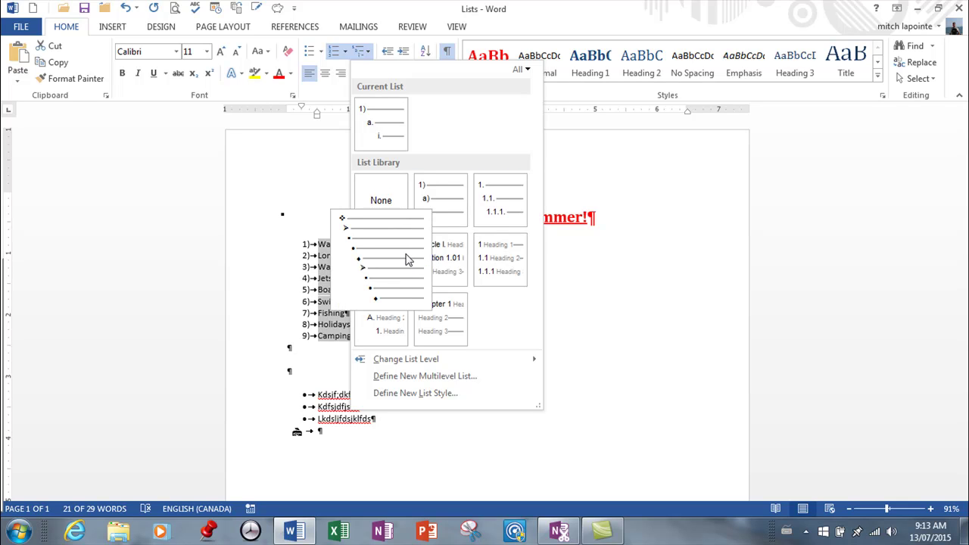
mouse_move(442, 274)
mouse_move(501, 266)
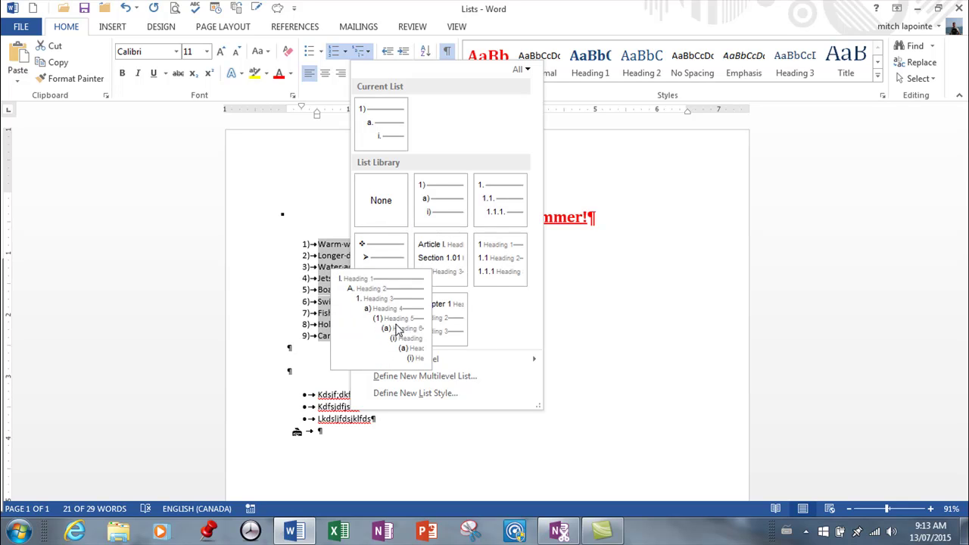
mouse_move(443, 328)
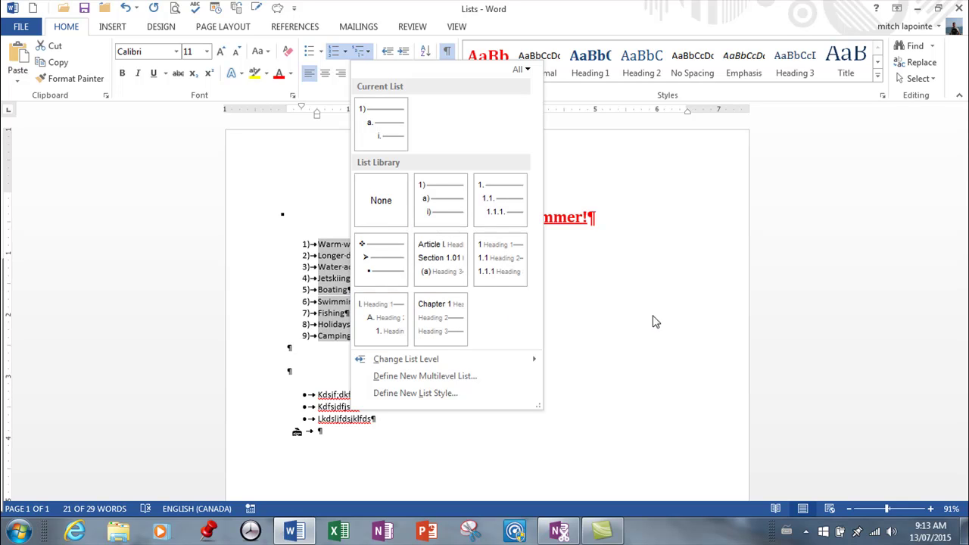
Step: Begin defining a new multilevel list and set the level 1 number style to A, B, C
left_click(401, 376)
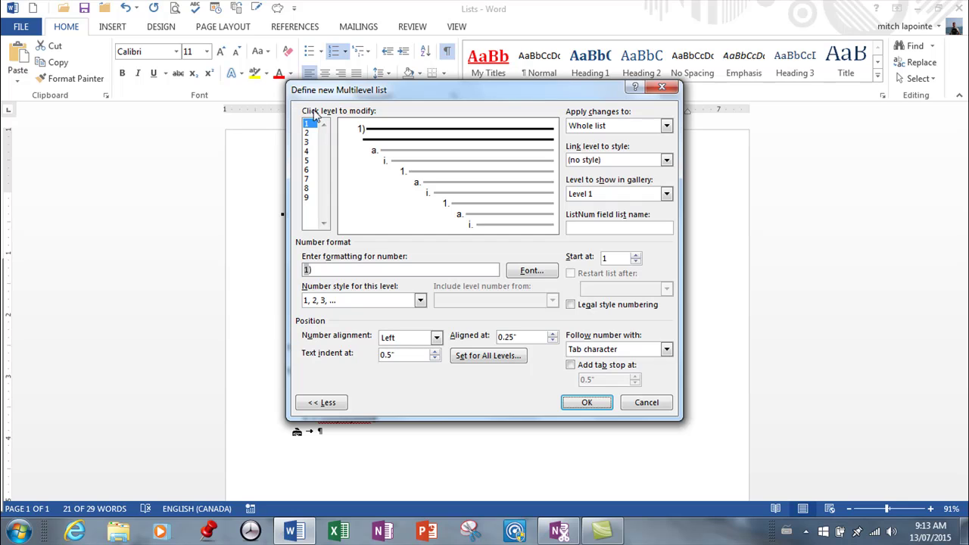
left_click_drag(463, 89, 685, 117)
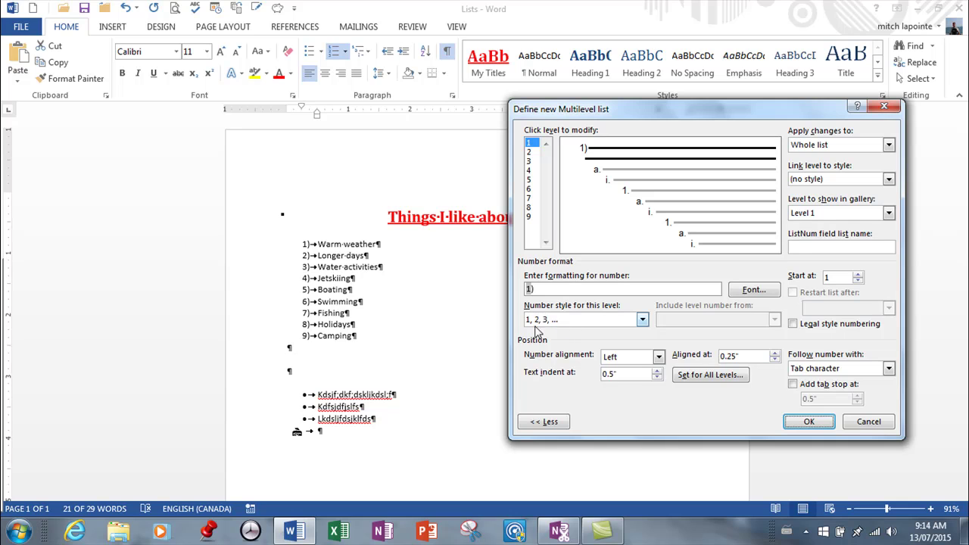
left_click(642, 321)
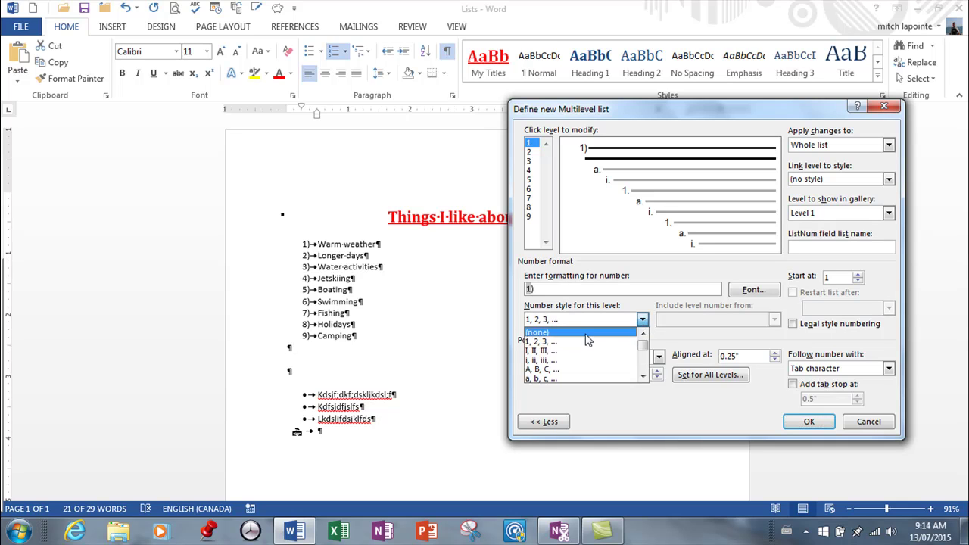
left_click(542, 369)
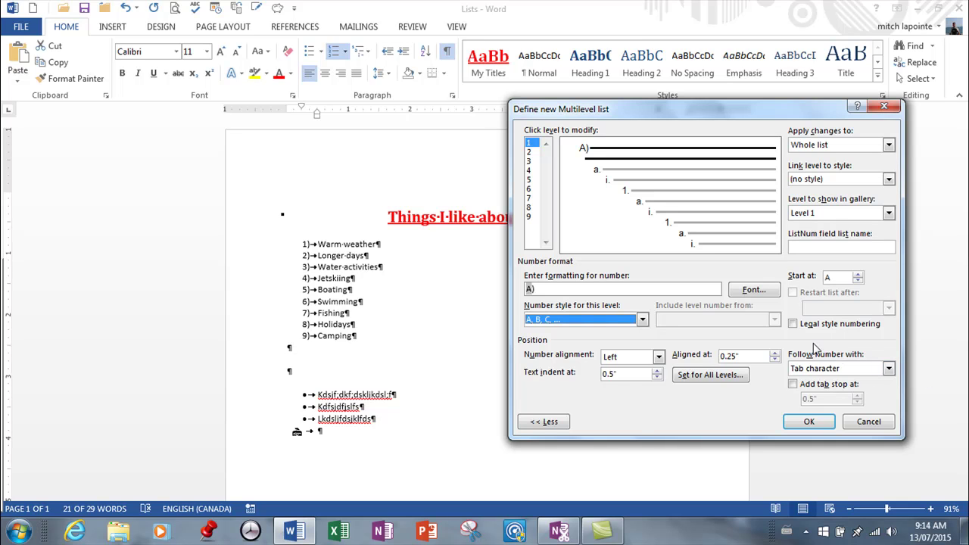
Step: Examine the expanded multilevel list options for what the changes apply to and which styles level 1 can link to
left_click(544, 422)
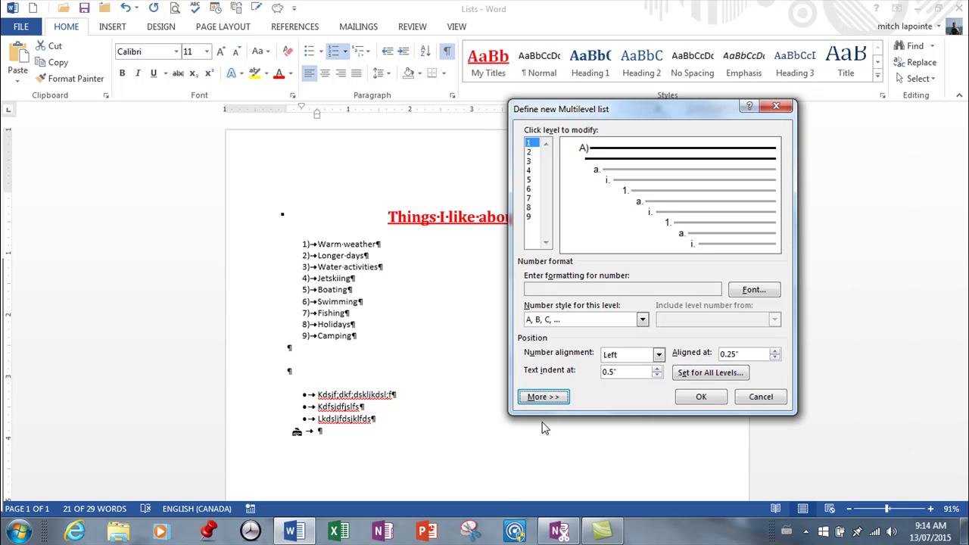
left_click(543, 397)
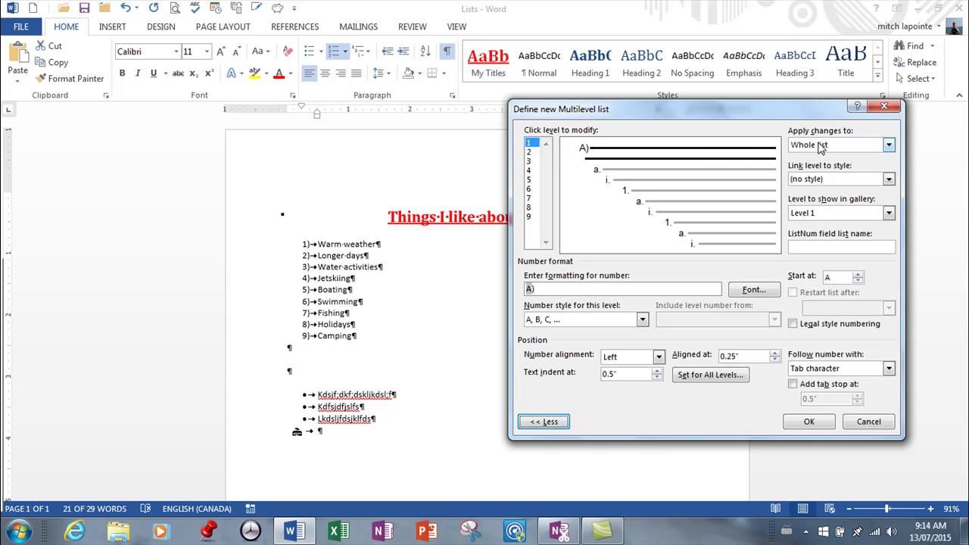
left_click(889, 146)
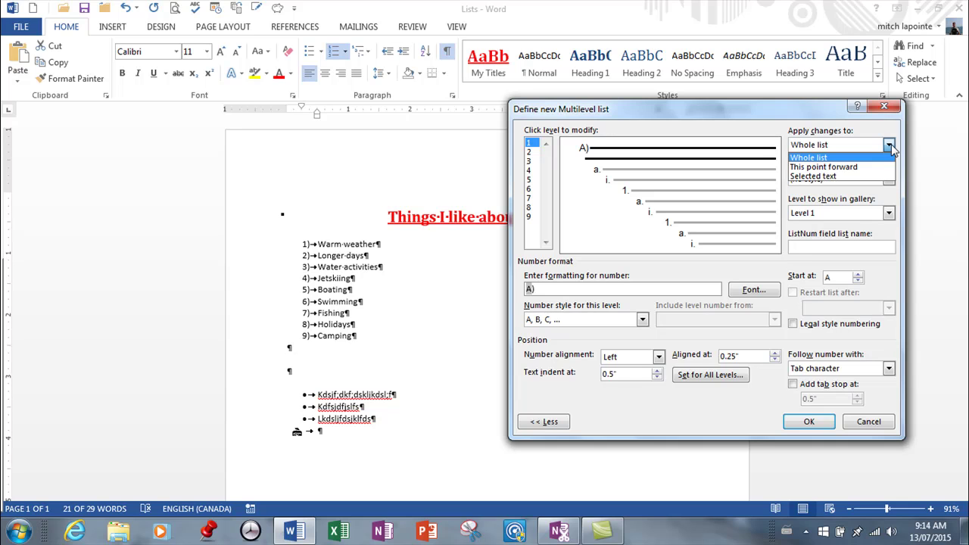
left_click(891, 146)
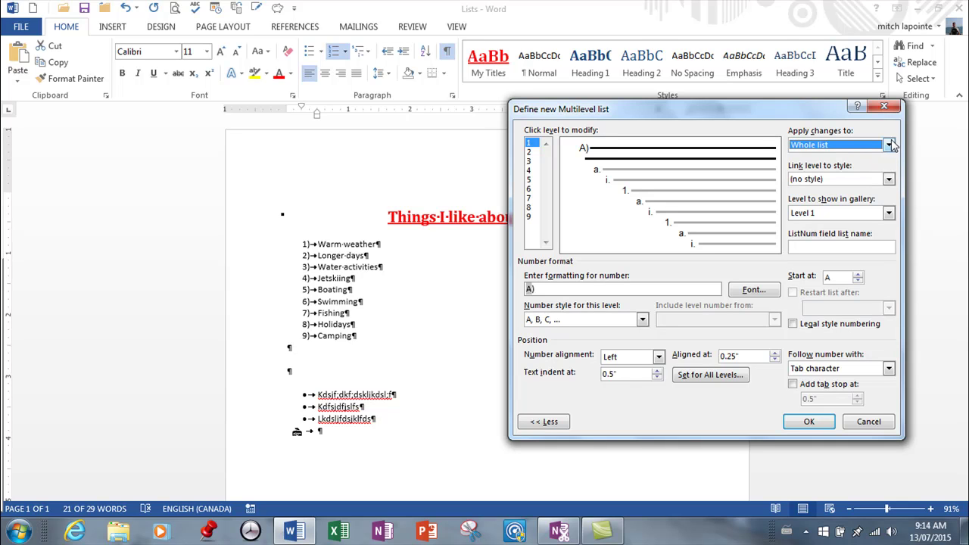
left_click(890, 183)
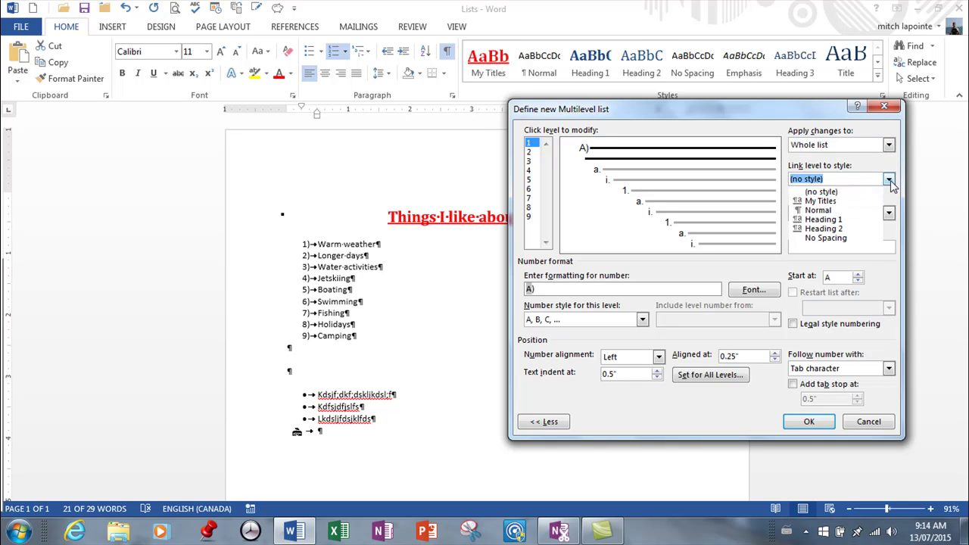
left_click(890, 236)
left_click(890, 236)
left_click(890, 237)
left_click(890, 236)
left_click(890, 236)
left_click(890, 236)
left_click(890, 237)
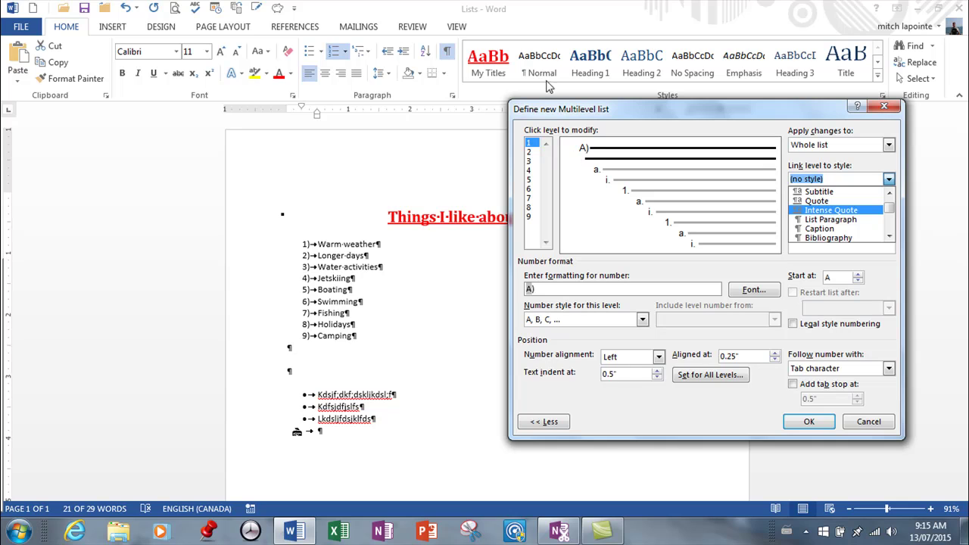
left_click(890, 236)
left_click(890, 237)
left_click(890, 237)
left_click(890, 237)
left_click(890, 237)
left_click(890, 237)
left_click(891, 237)
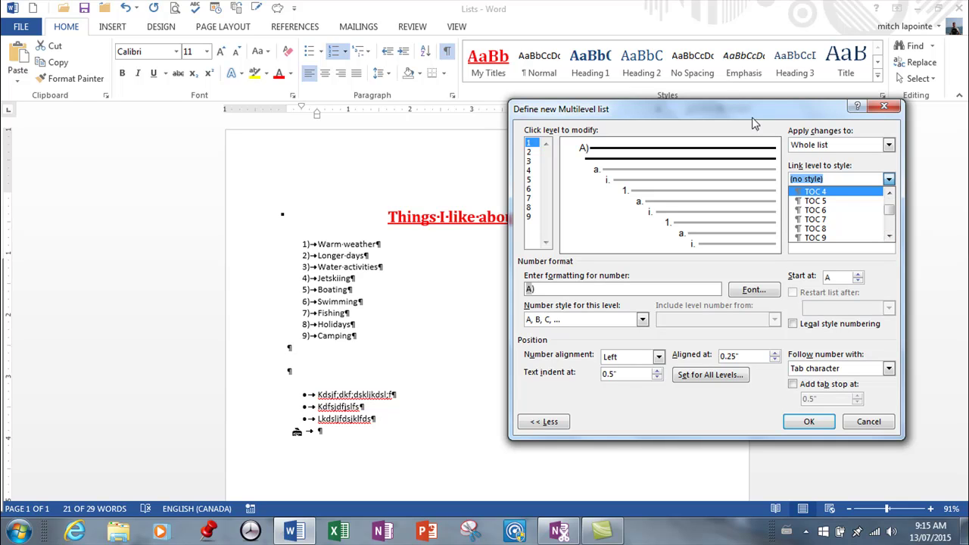
scroll(890, 220, "up", 15)
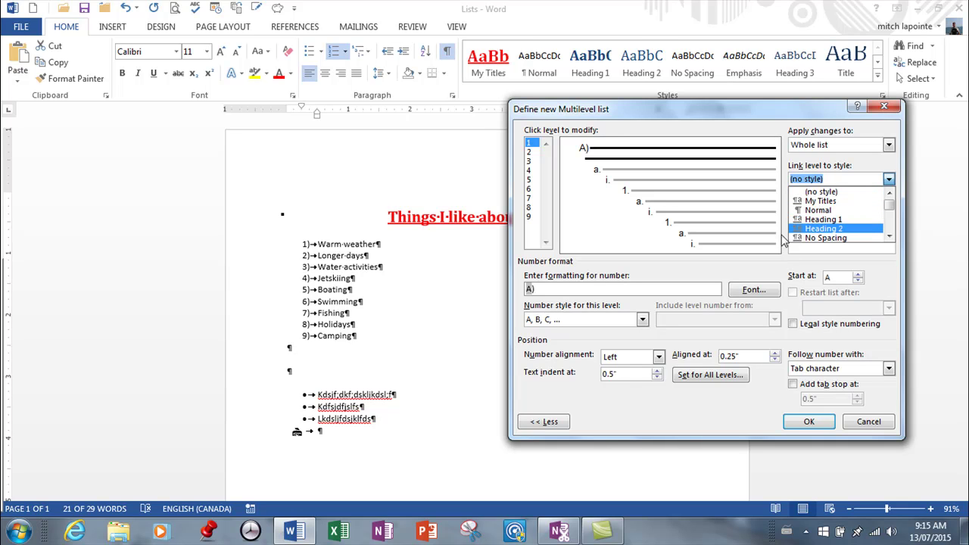
left_click(597, 151)
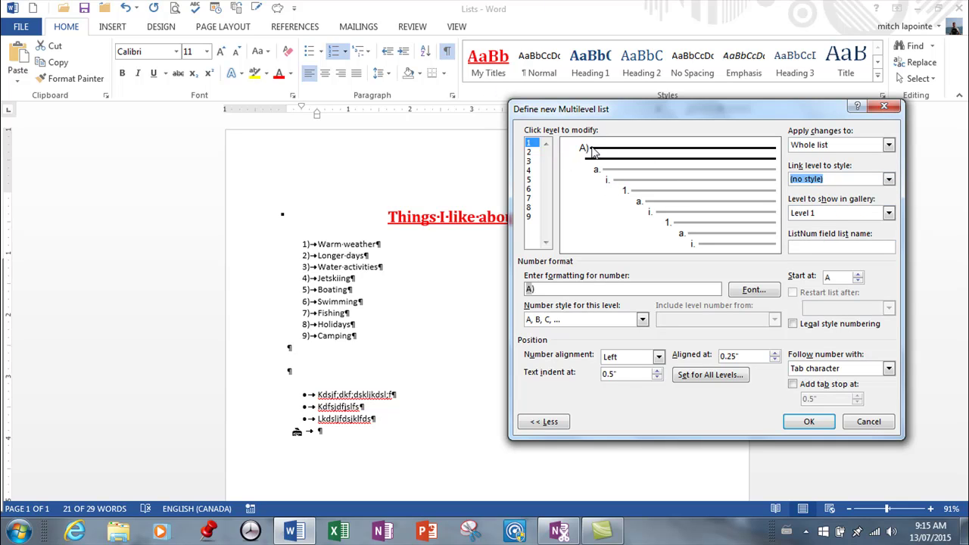
Step: Set the number style of level 2 in the new multilevel list to 1, 2, 3
left_click(531, 152)
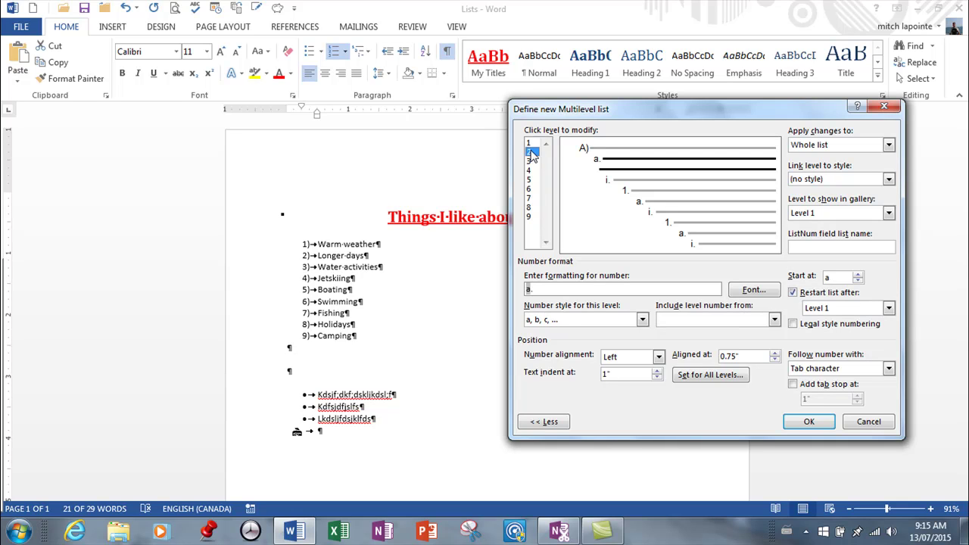
left_click(641, 321)
left_click(537, 346)
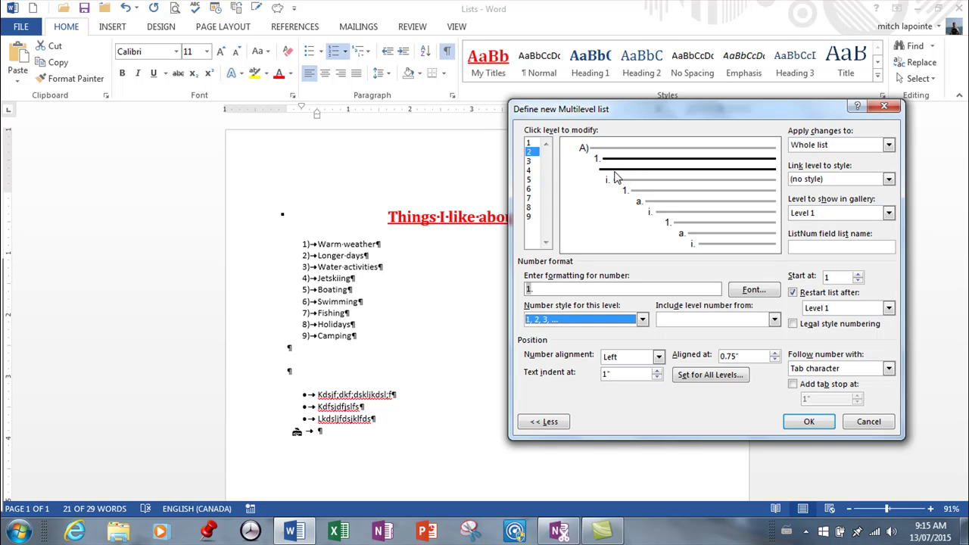
Step: Set the number style of level 3 to uppercase Roman numerals I, II, III after browsing the available styles
left_click(530, 161)
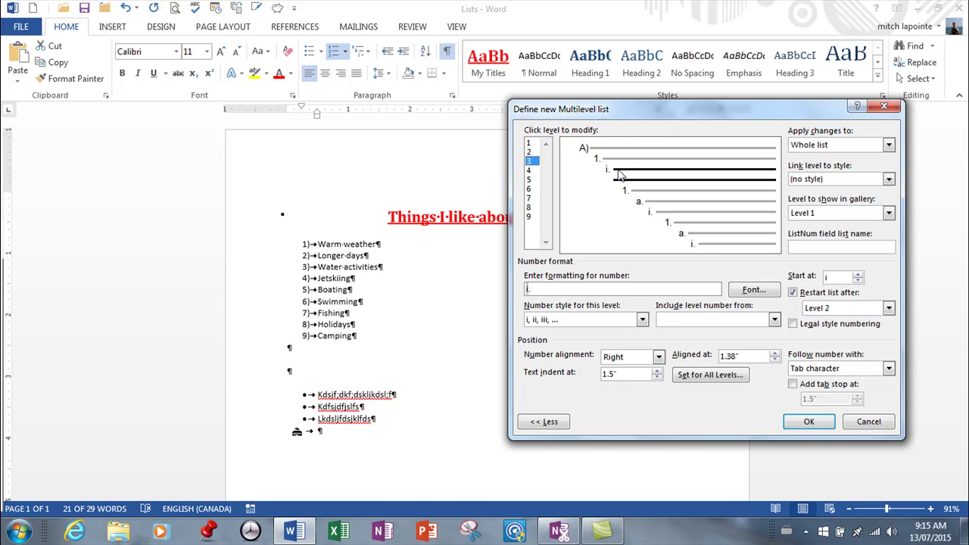
left_click(642, 319)
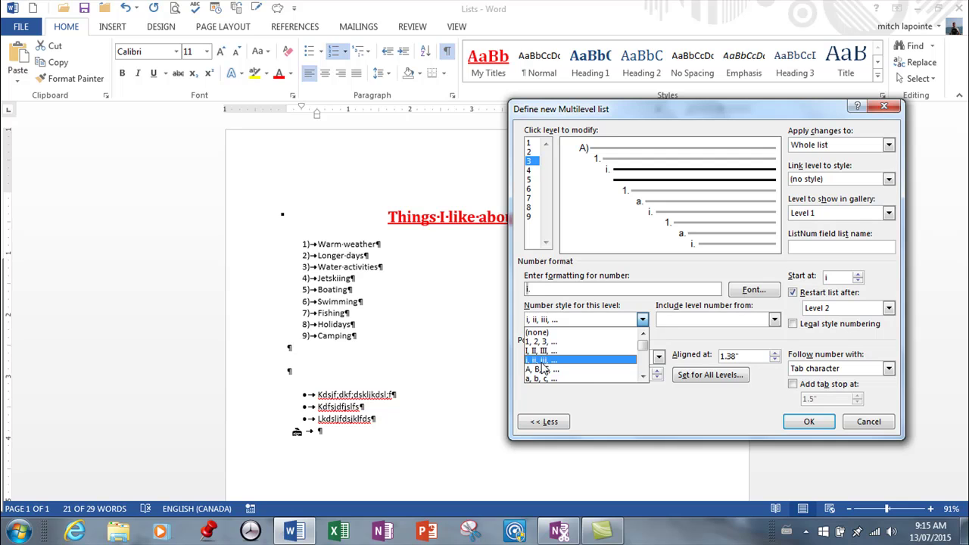
left_click(642, 376)
left_click(642, 376)
left_click(642, 376)
left_click(642, 377)
left_click(642, 376)
left_click(642, 376)
left_click(642, 377)
left_click(642, 376)
left_click(642, 376)
left_click_drag(642, 366, 641, 337)
left_click(552, 351)
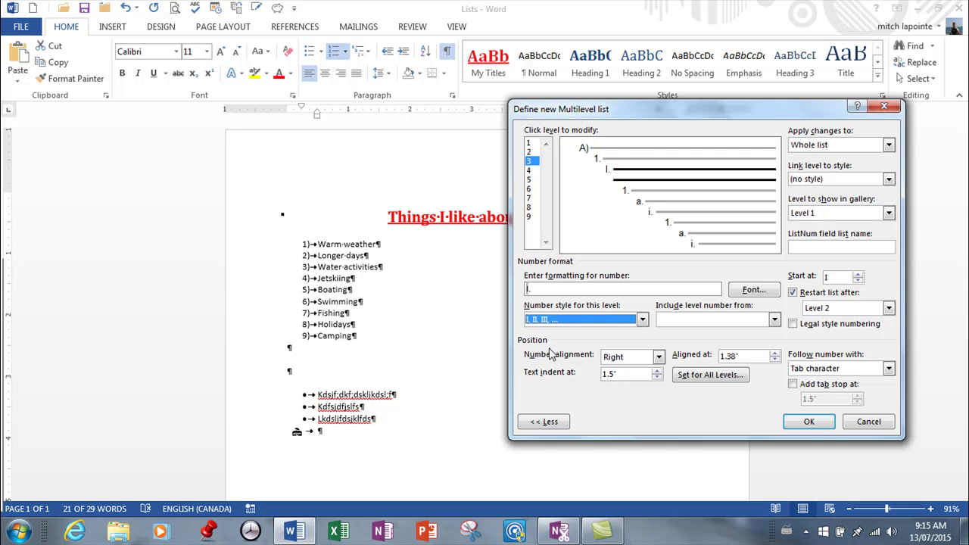
Step: Set the number style of level 4 to a, b, c and apply the new multilevel list definition
left_click(529, 171)
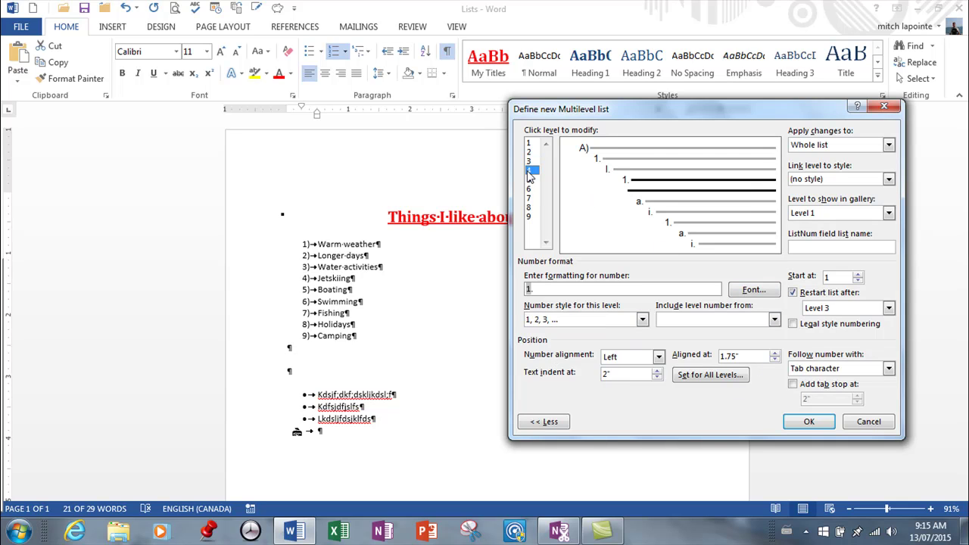
left_click(642, 320)
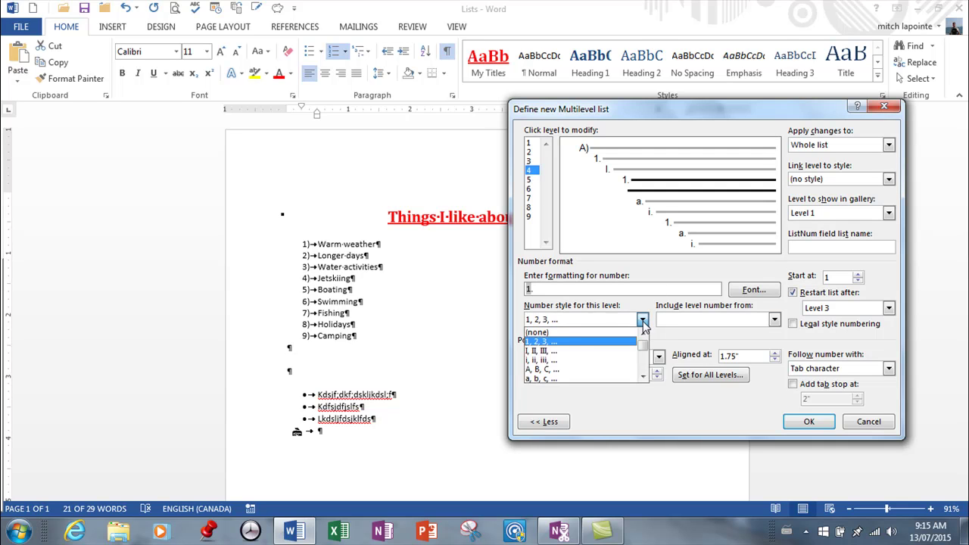
left_click(539, 378)
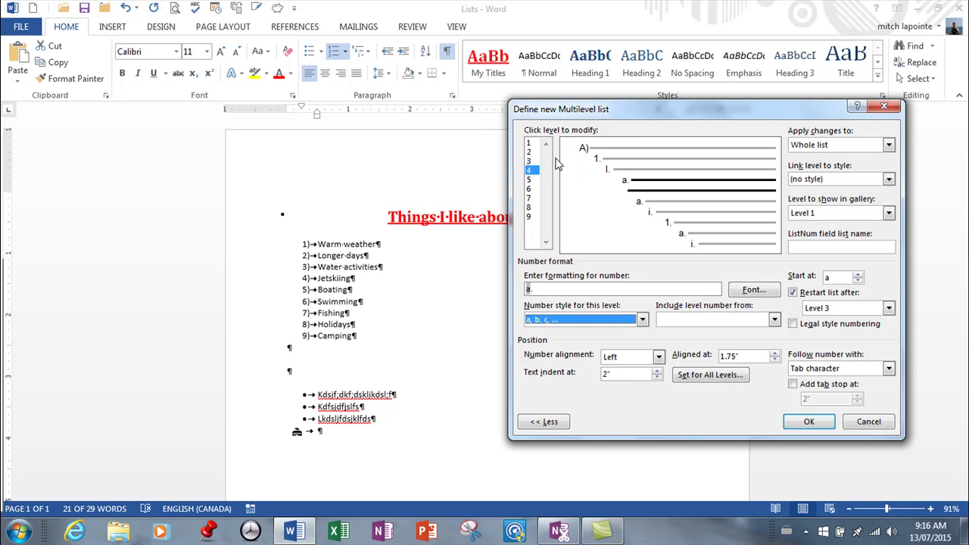
left_click(531, 162)
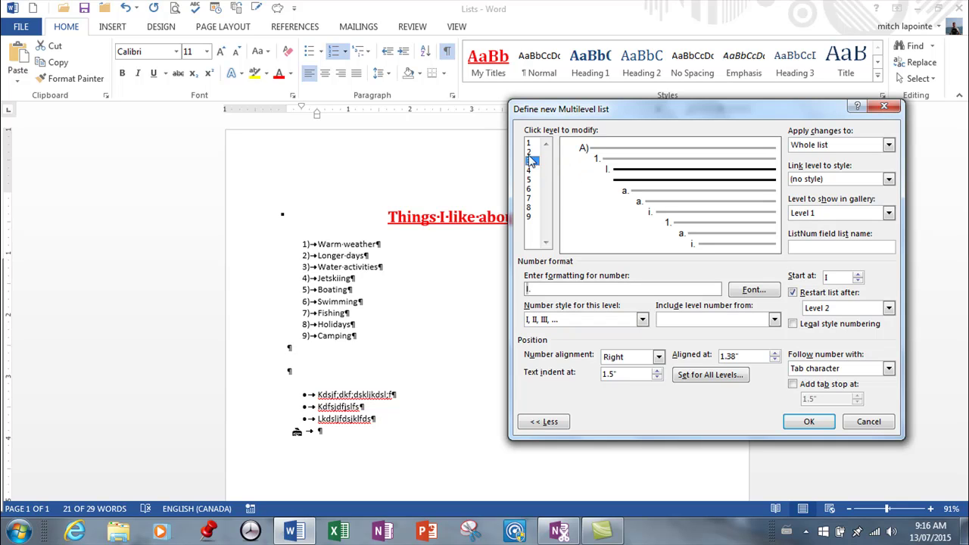
left_click(533, 171)
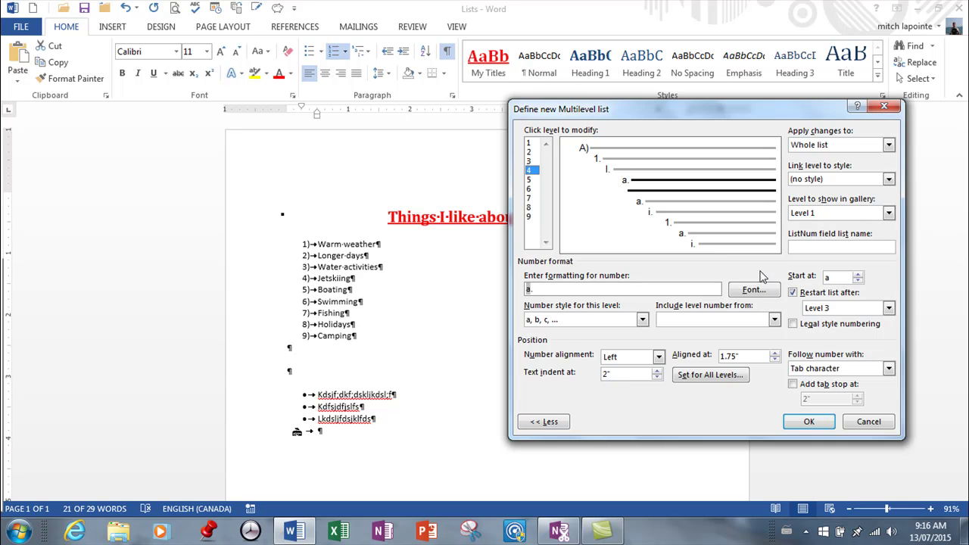
left_click(810, 421)
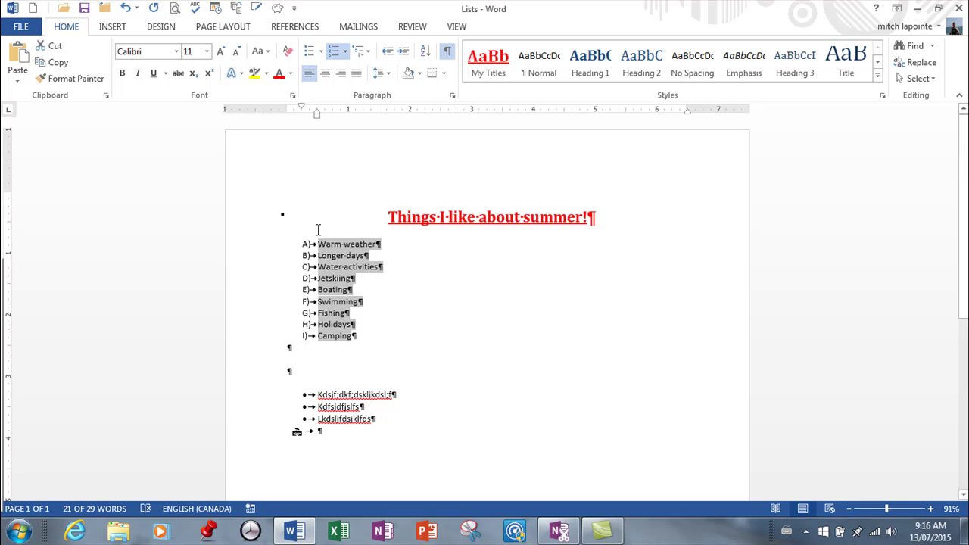
Step: Demote Jetskiing, Boating, Swimming and Fishing to the second list level under Water activities
left_click(319, 283)
left_click(319, 281)
left_click(318, 278)
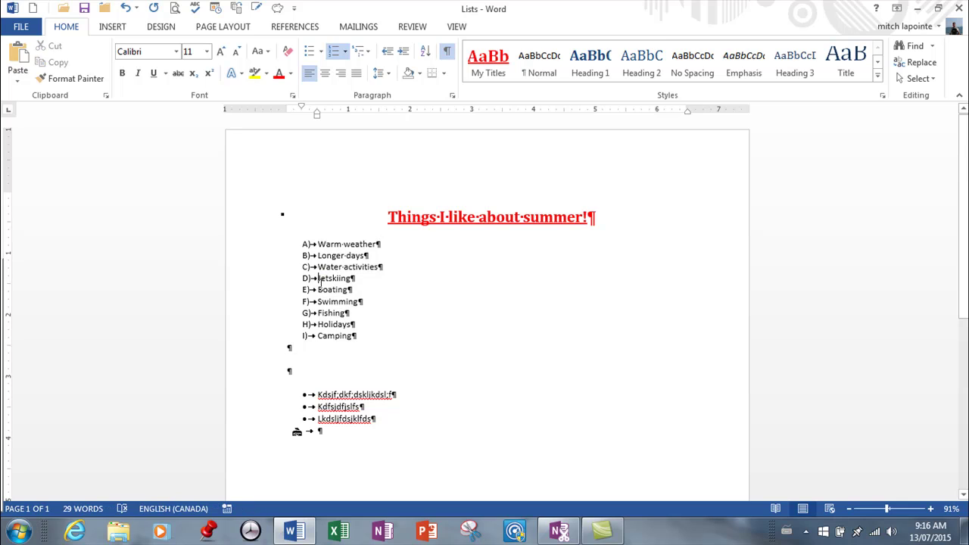
key("Tab")
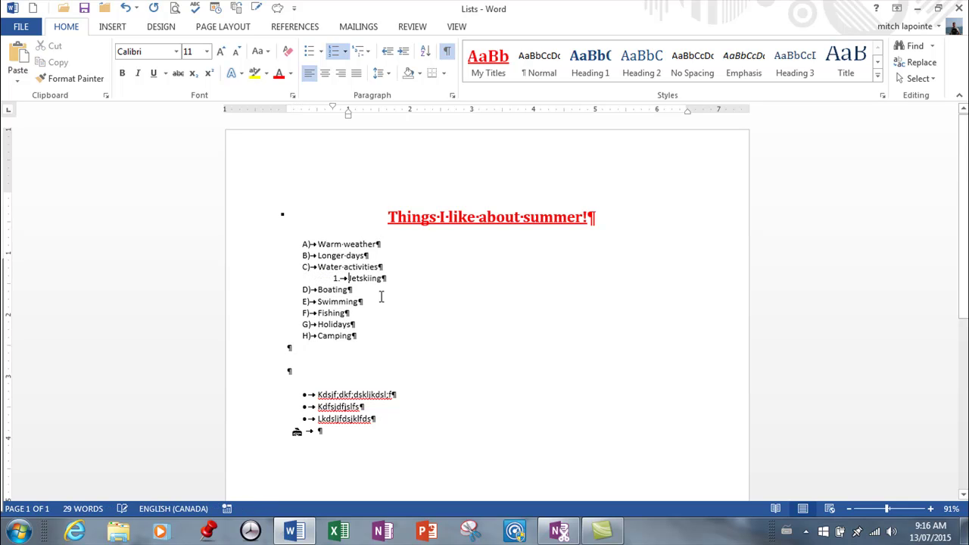
left_click(318, 289)
key("Tab")
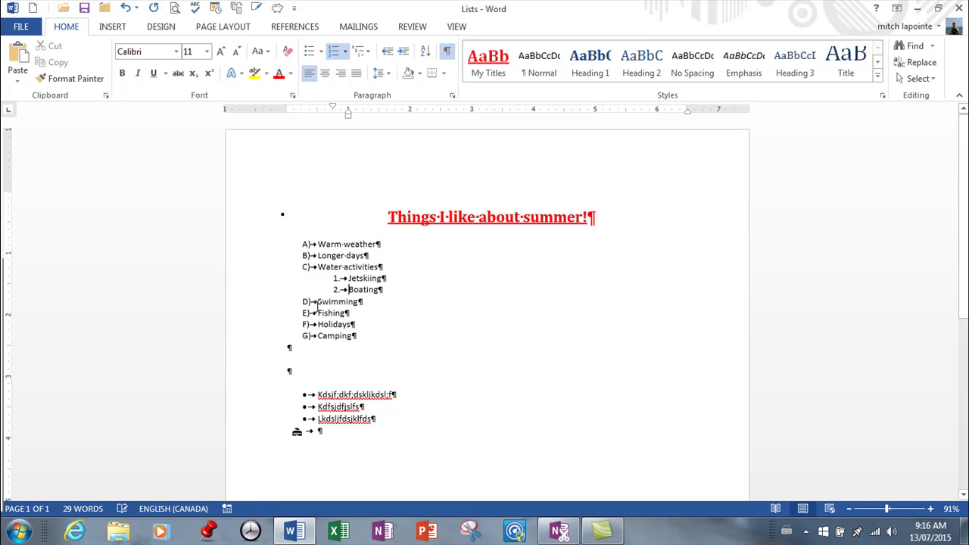
left_click(318, 301)
key("Tab")
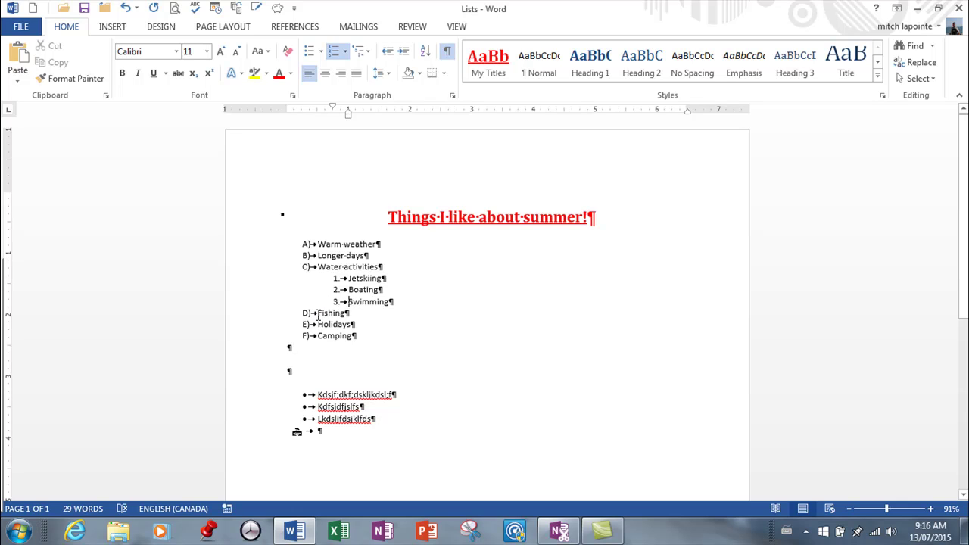
left_click(318, 312)
key("Tab")
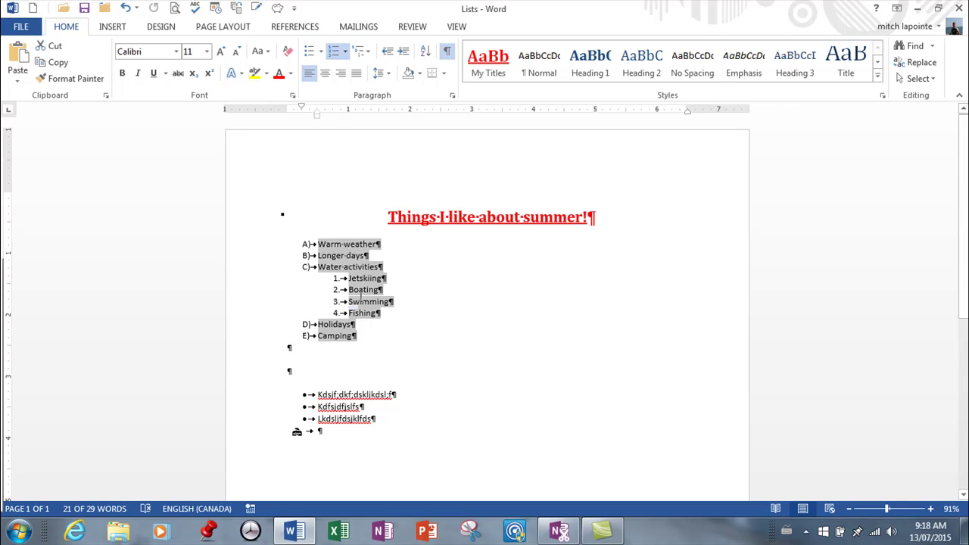
Step: Redefine the multilevel list so level 2 numbers align at 0.5" with a smaller text indent, and apply it
left_click(363, 51)
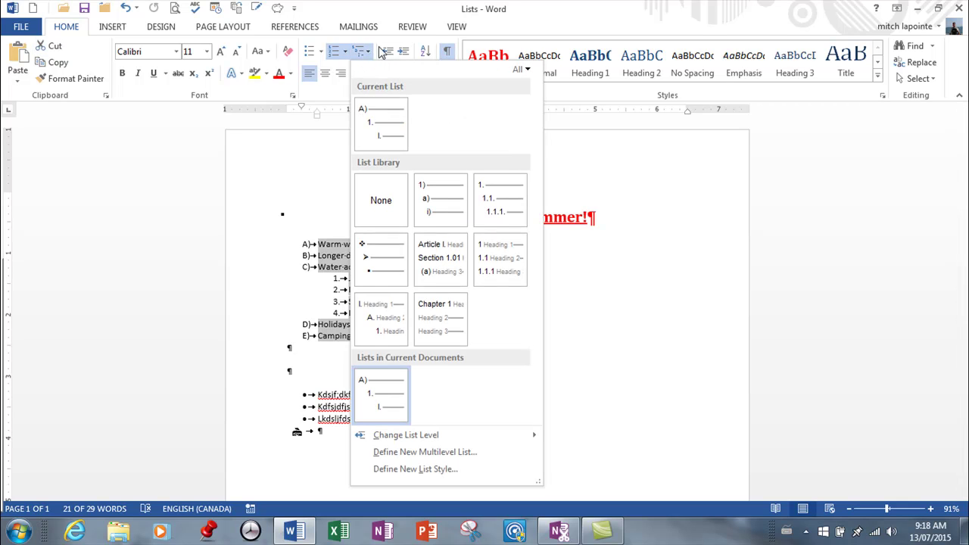
left_click(435, 452)
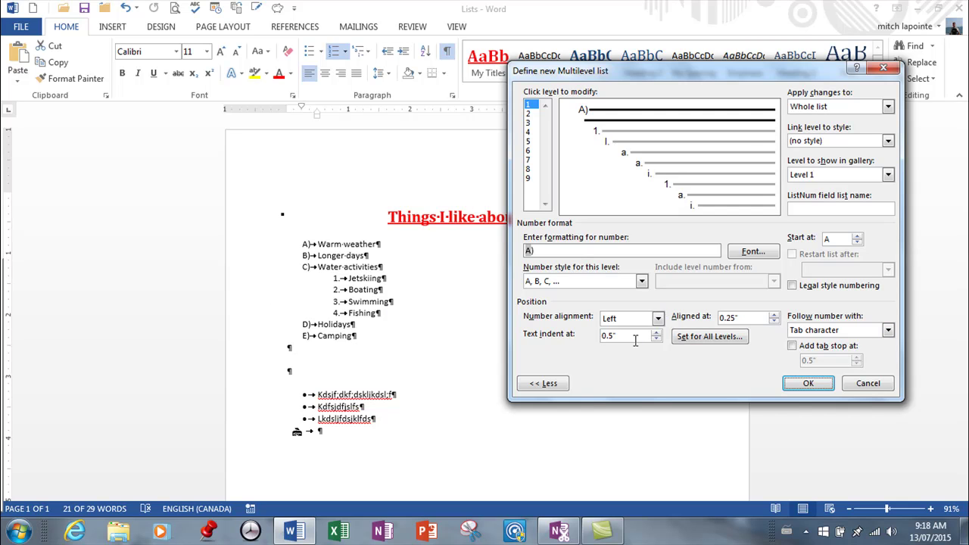
left_click(532, 113)
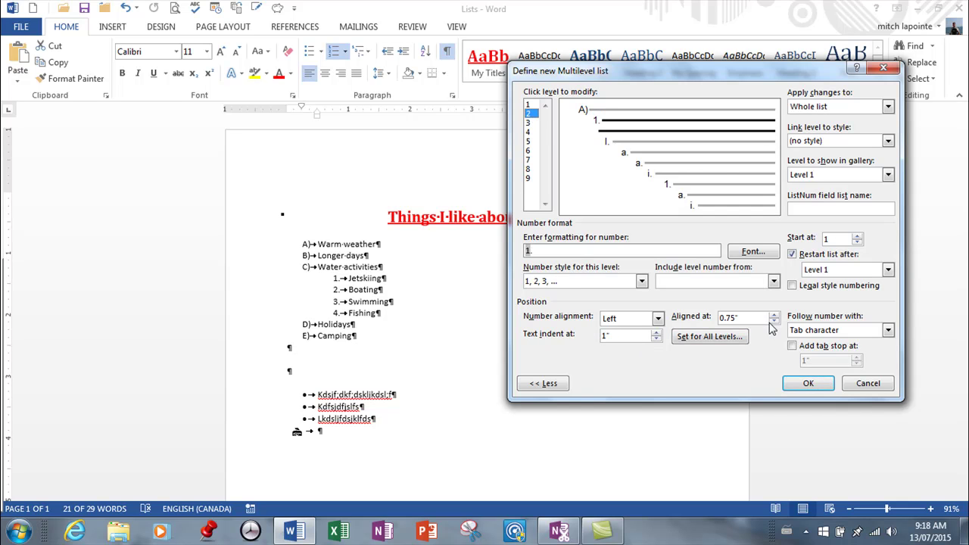
left_click(773, 321)
left_click(774, 321)
left_click(773, 322)
left_click(773, 316)
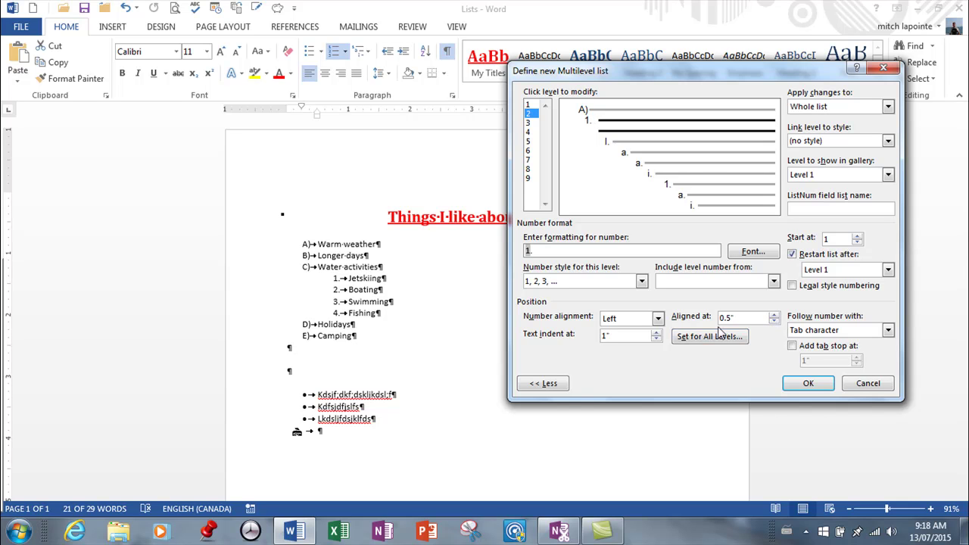
left_click(655, 339)
left_click(656, 339)
left_click(808, 383)
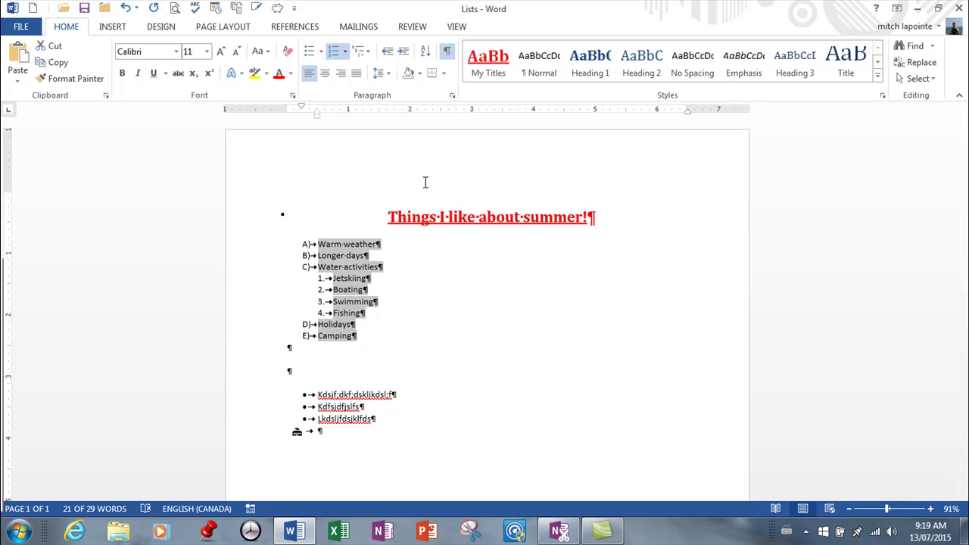
Step: Remove the bulleted list below, end the lettered list after Camping, and add an unnumbered paragraph of random filler text
key("ctrl+z")
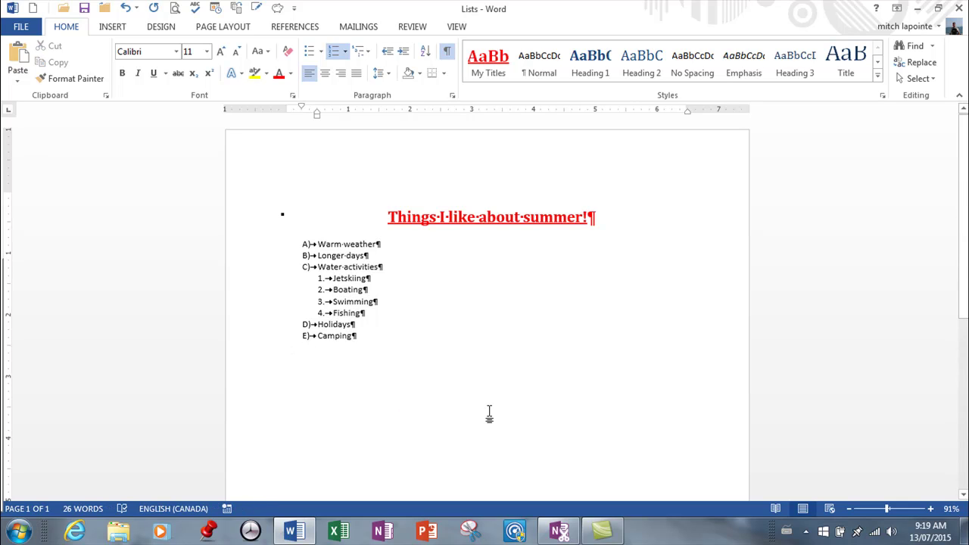
left_click(368, 336)
key("Return")
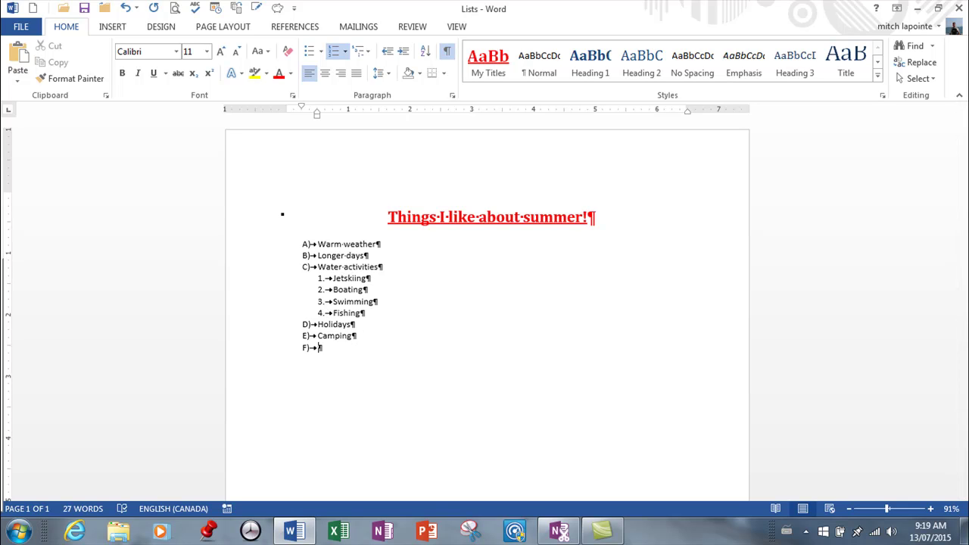
key("Return")
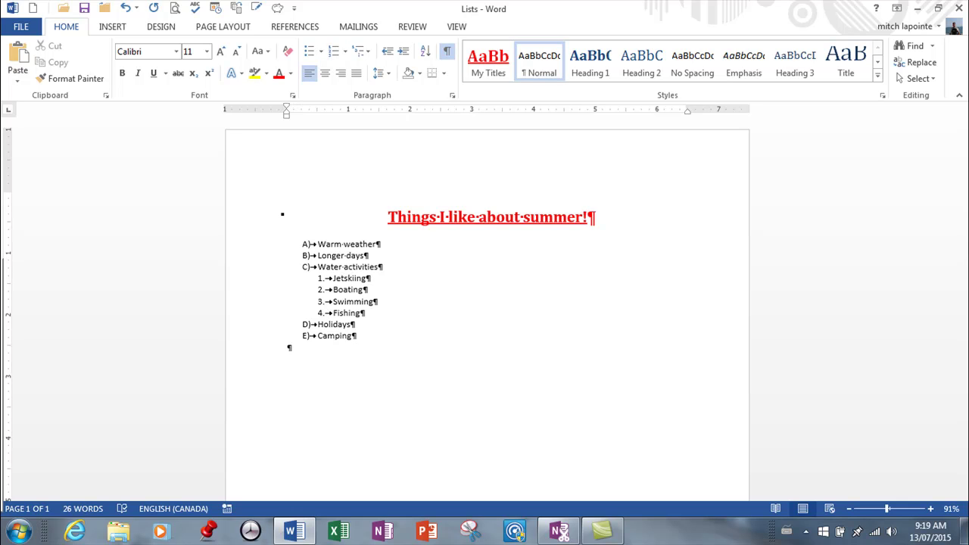
type("Fjdsakl;fjl;dsjkfs df fjsj f;dsj;lfj slj sl;j fl;sj fl;ds;j;fjds;lfj ldsj ds")
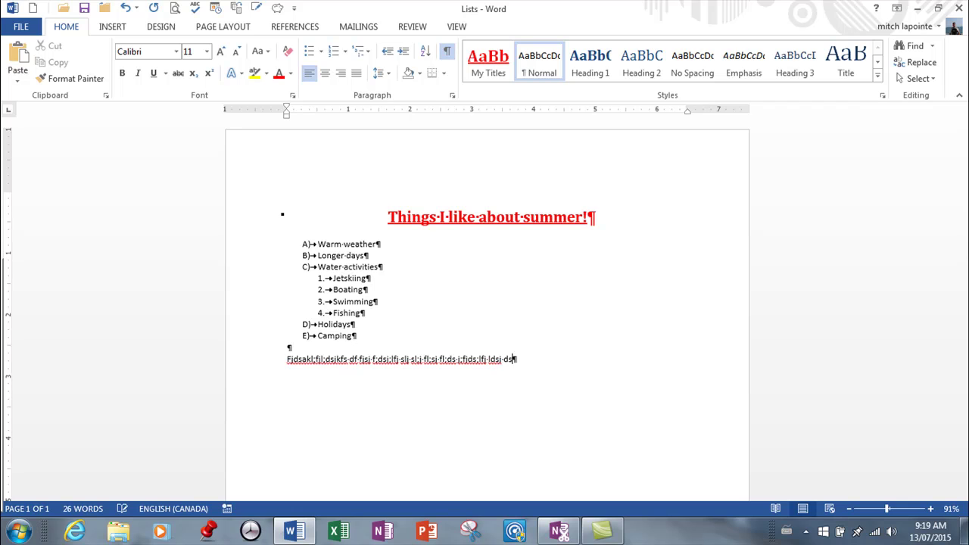
type("fj sklfjdslk;f jlds jfjflj l;fdj l;fj l;fj dl;fj l;dsj fl;dsjfl;")
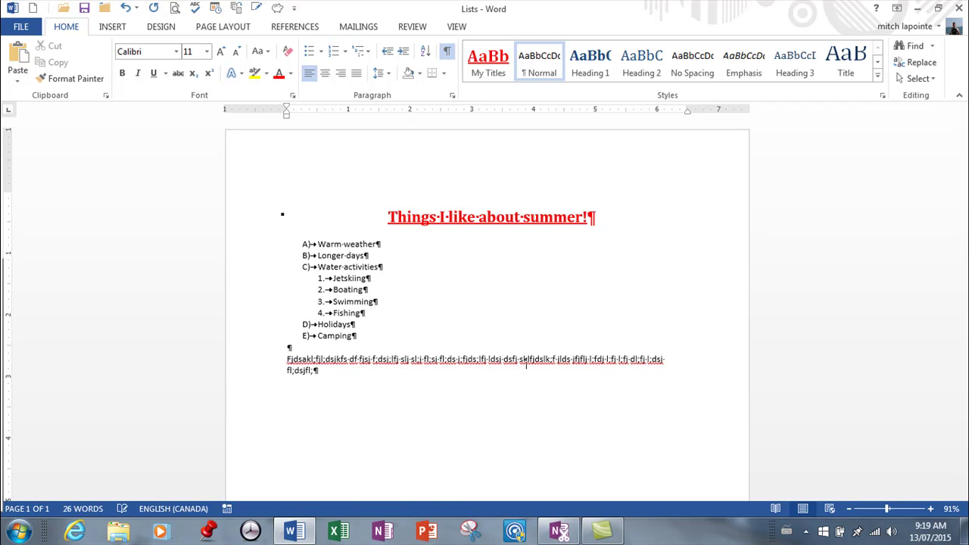
Step: Extend the filler paragraph with more random text and add two empty paragraphs below it
type("sj fl dsl;fj sdl;jfdsl;kj fl;dsj fl;dsj fl;dsj fl;sj ;j l;fj l;fj sdlfj ;slj f;lj fl;")
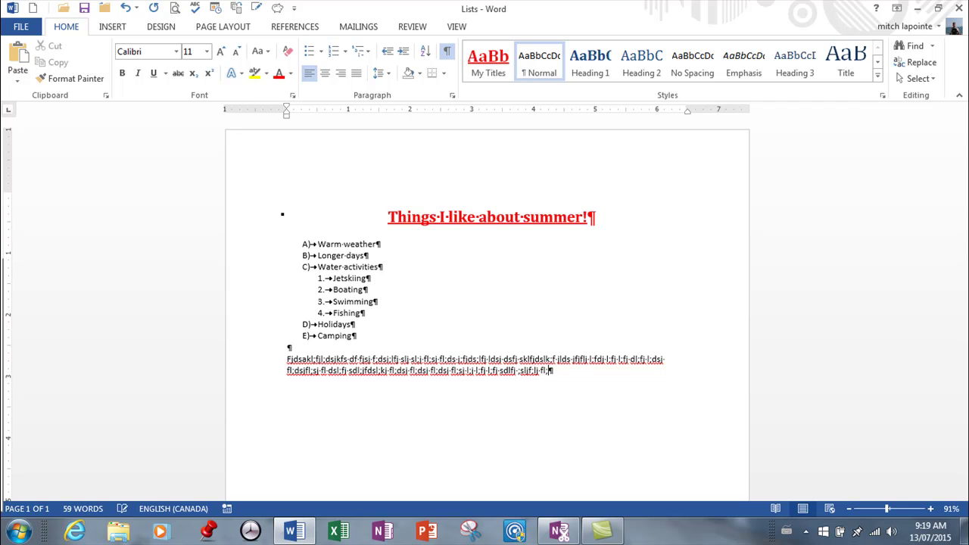
key("Return")
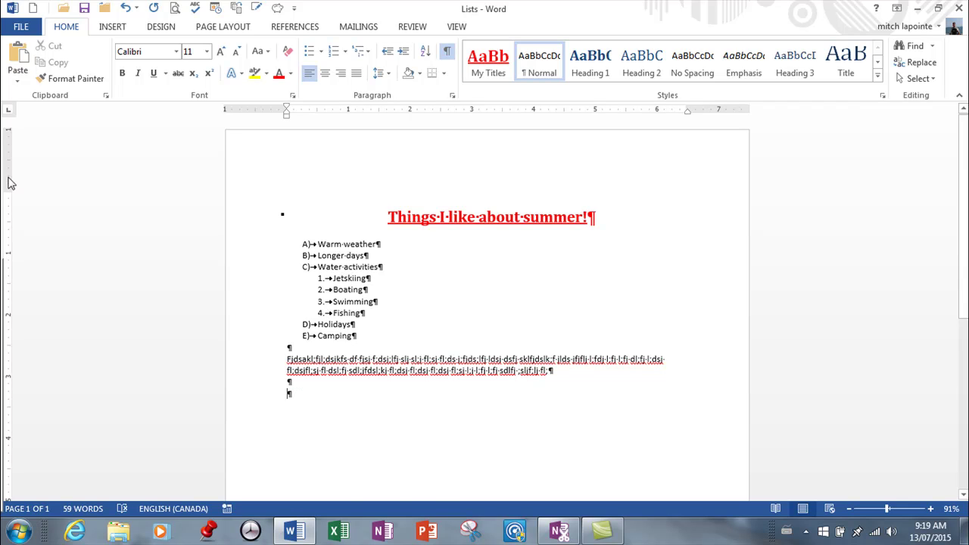
Step: Start a new lettered list in the last empty paragraph below the filler text
left_click(361, 54)
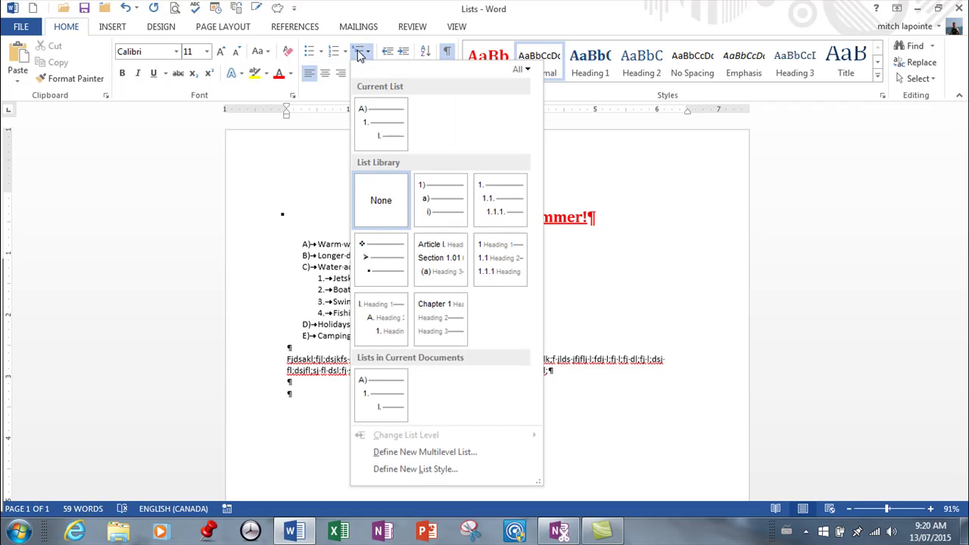
mouse_move(377, 124)
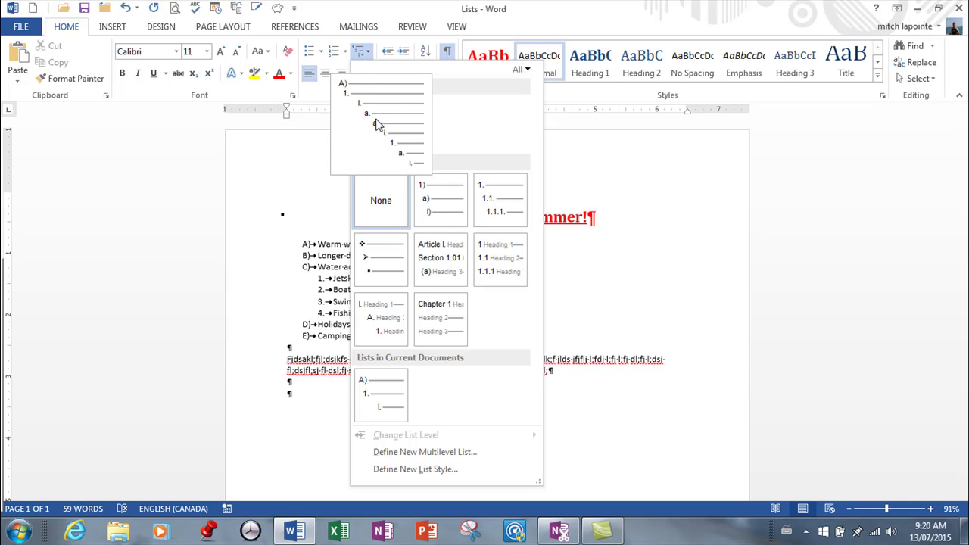
left_click(347, 137)
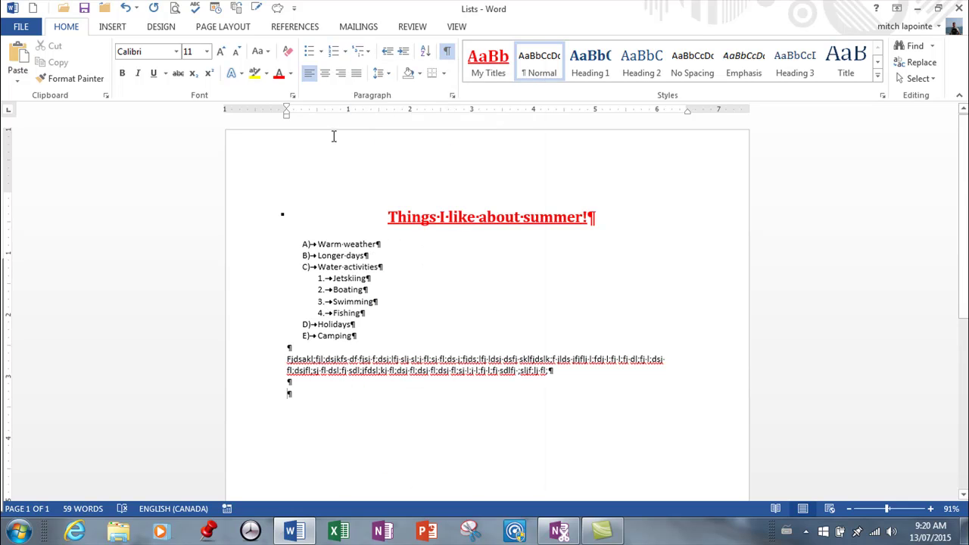
left_click(337, 50)
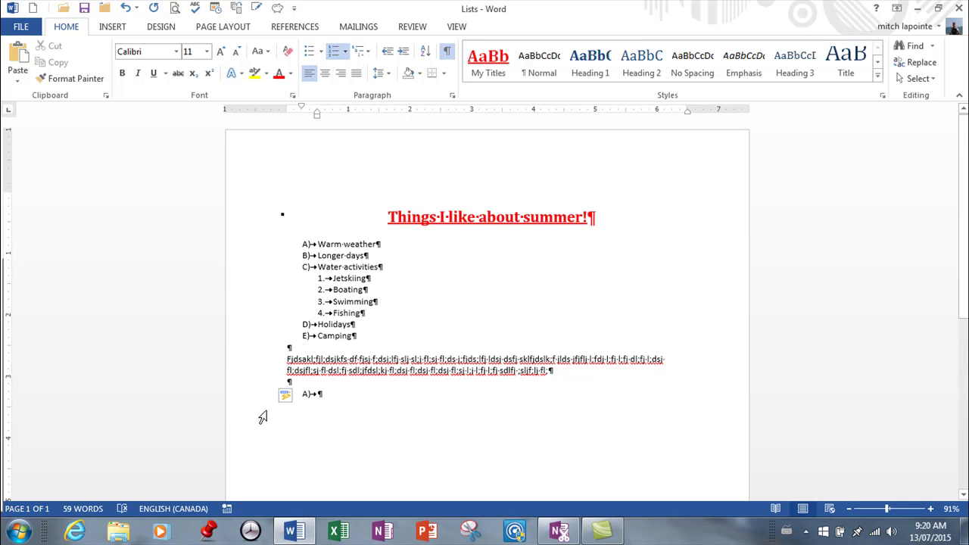
Step: Continue the new list item's numbering from the list above, and undo that change
left_click(300, 396)
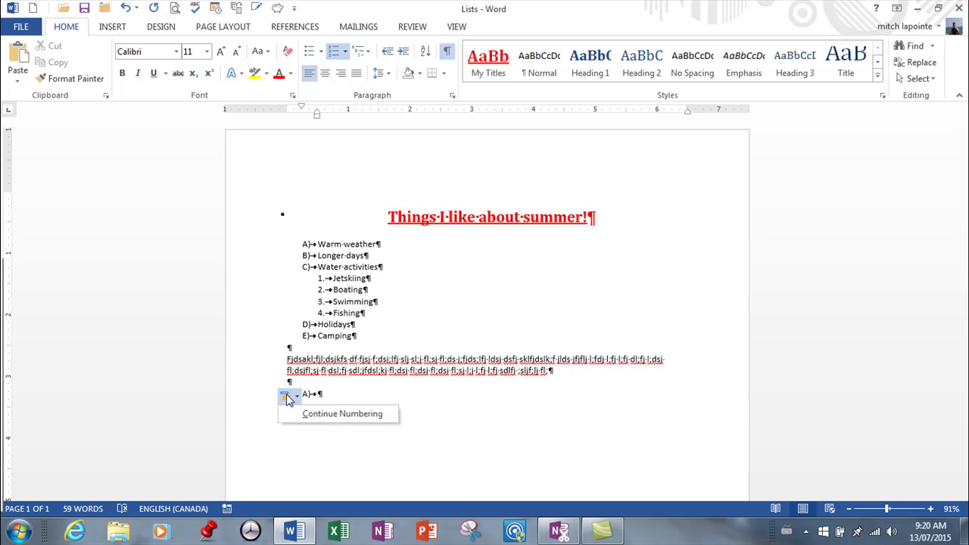
left_click(331, 418)
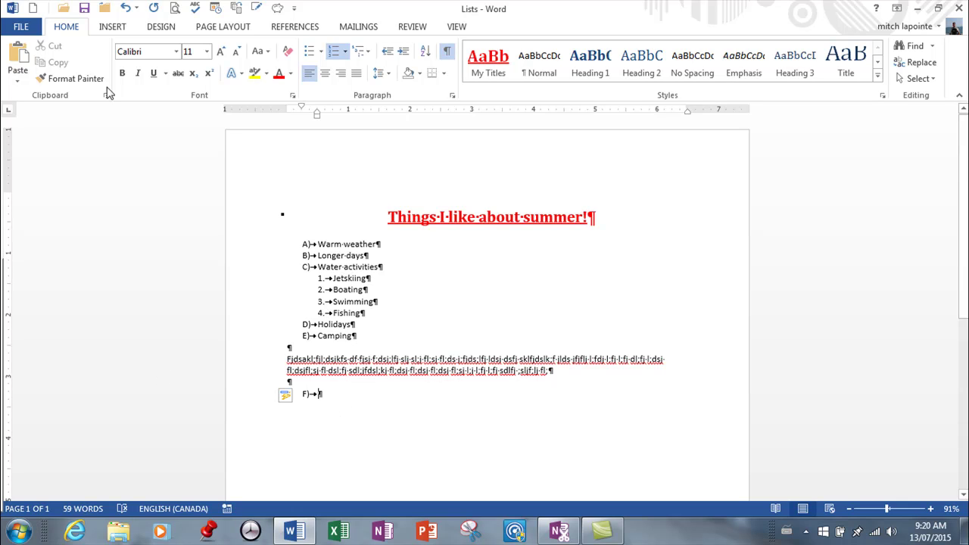
left_click(125, 9)
Step: Continue the new item's numbering from the earlier list again, and restart it at A
right_click(314, 392)
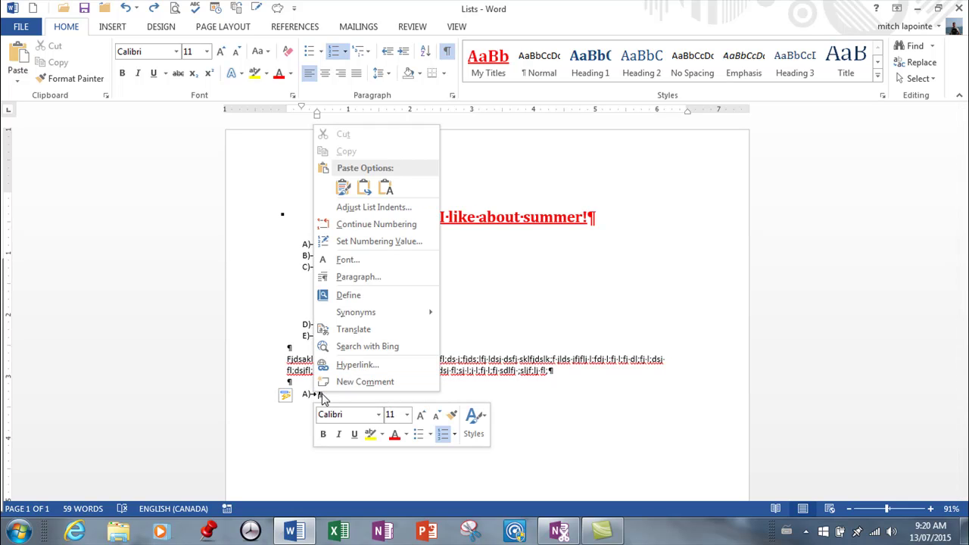
left_click(357, 224)
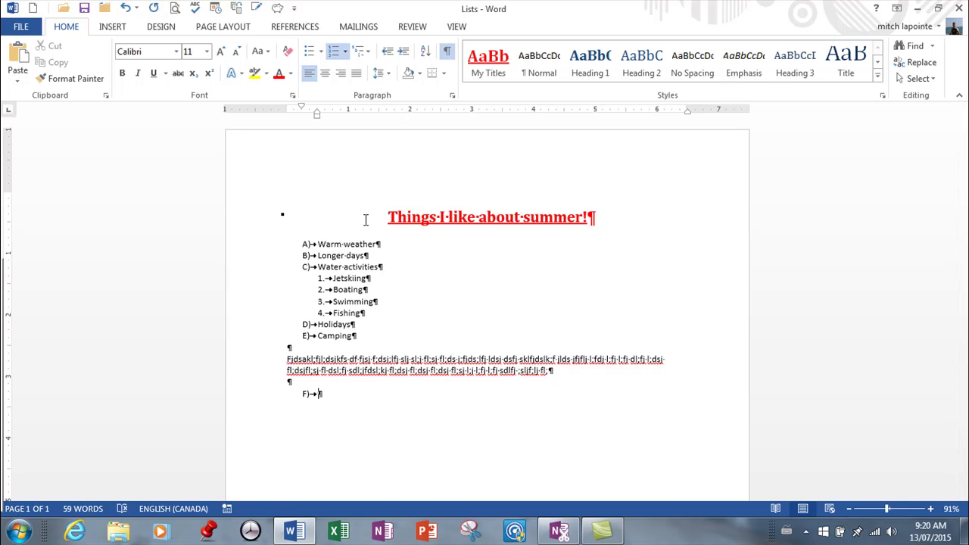
right_click(323, 401)
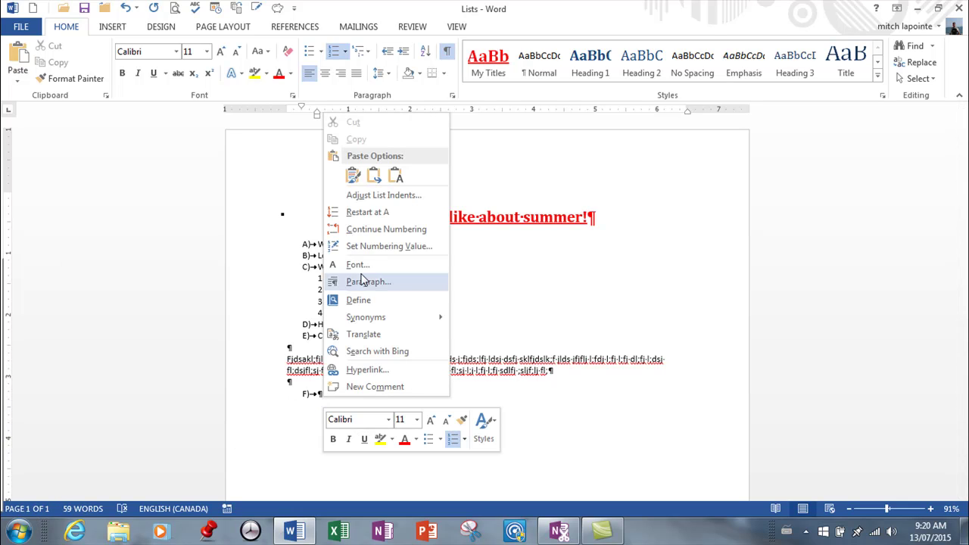
left_click(379, 215)
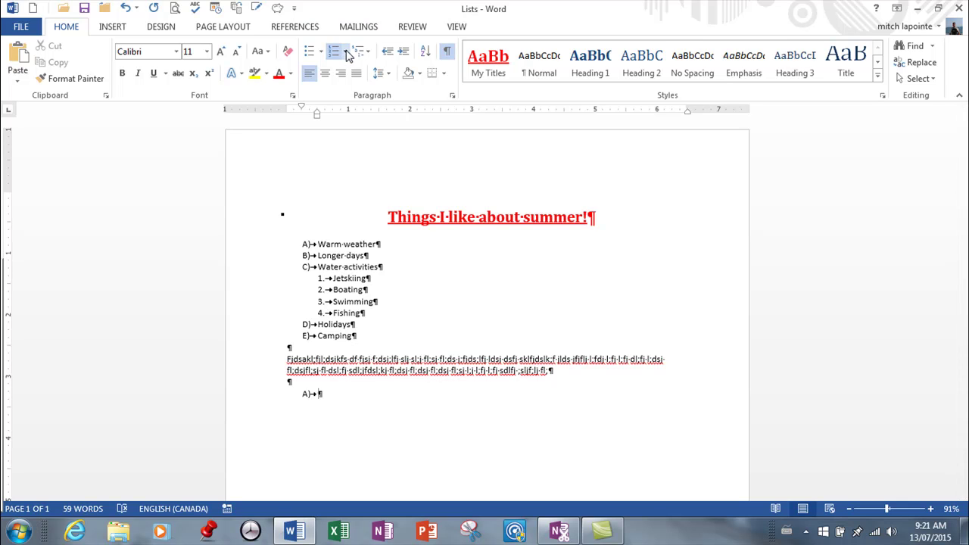
Step: Open the settings for defining a new multilevel list on the new lettered item
left_click(368, 56)
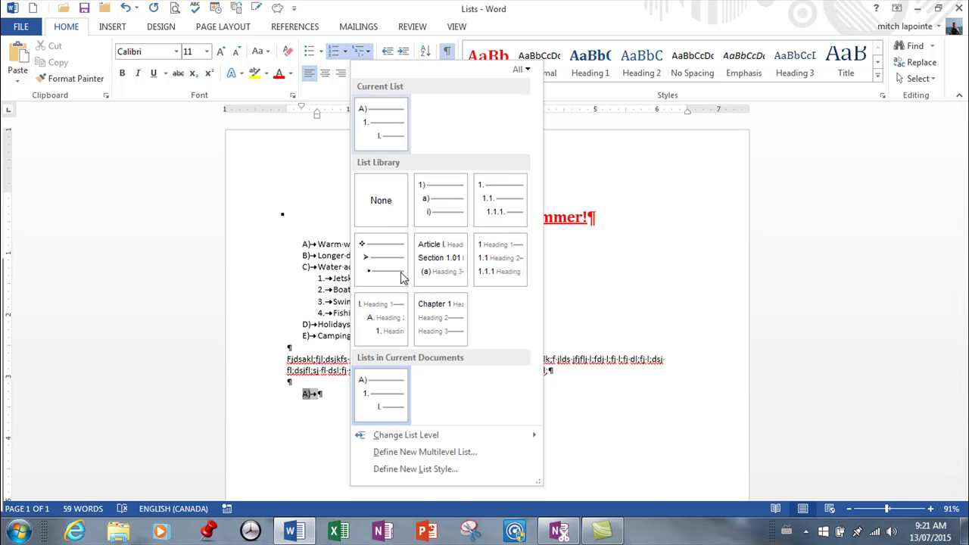
left_click(445, 452)
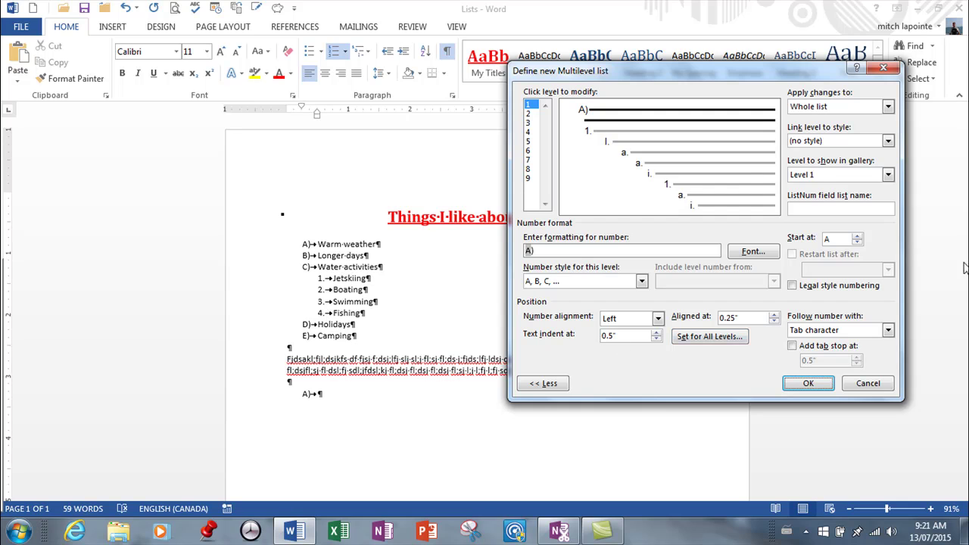